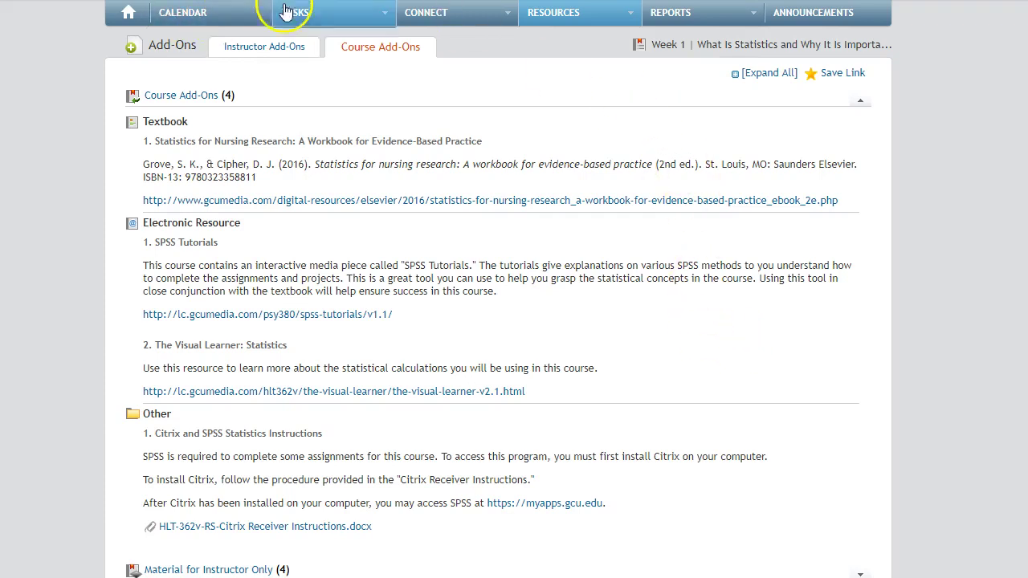
# - Examine the Citrix Receiver Instructions document from the installation steps through the server address for the Option 1 initial setup
pyautogui.moveTo(552, 16)
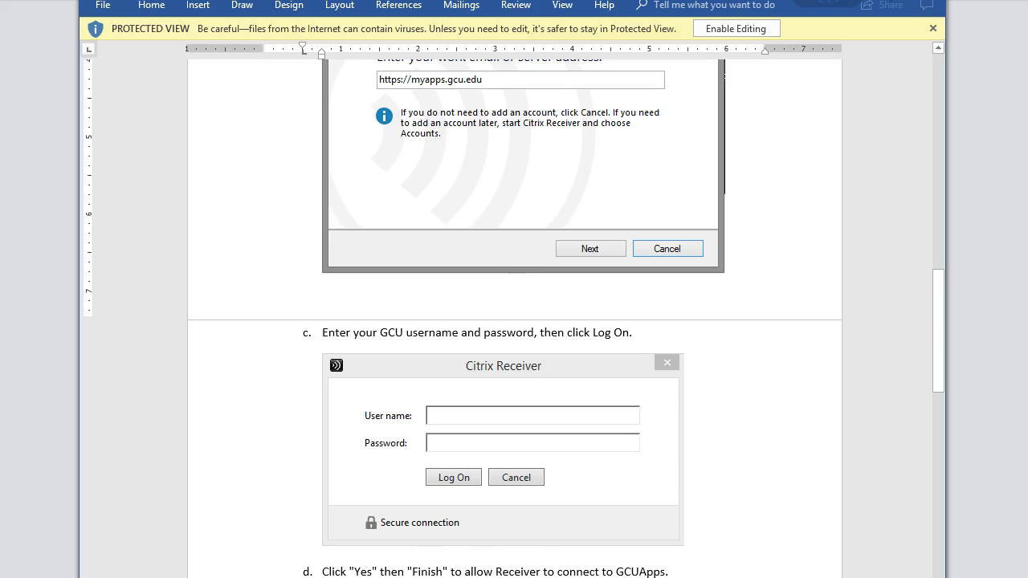
pyautogui.scroll(15, 739, 172)
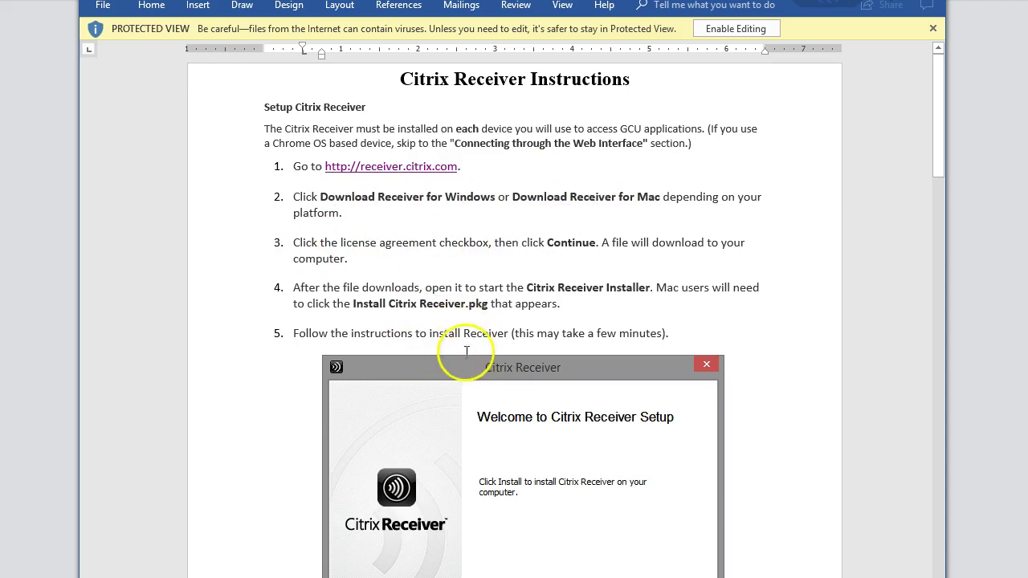
pyautogui.scroll(-6, 563, 279)
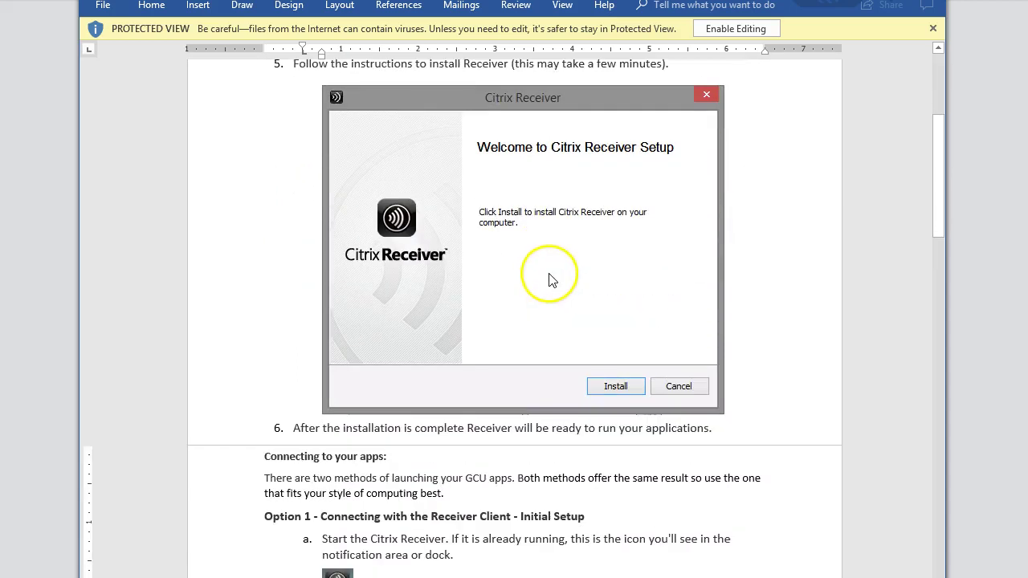
pyautogui.scroll(-2, 475, 424)
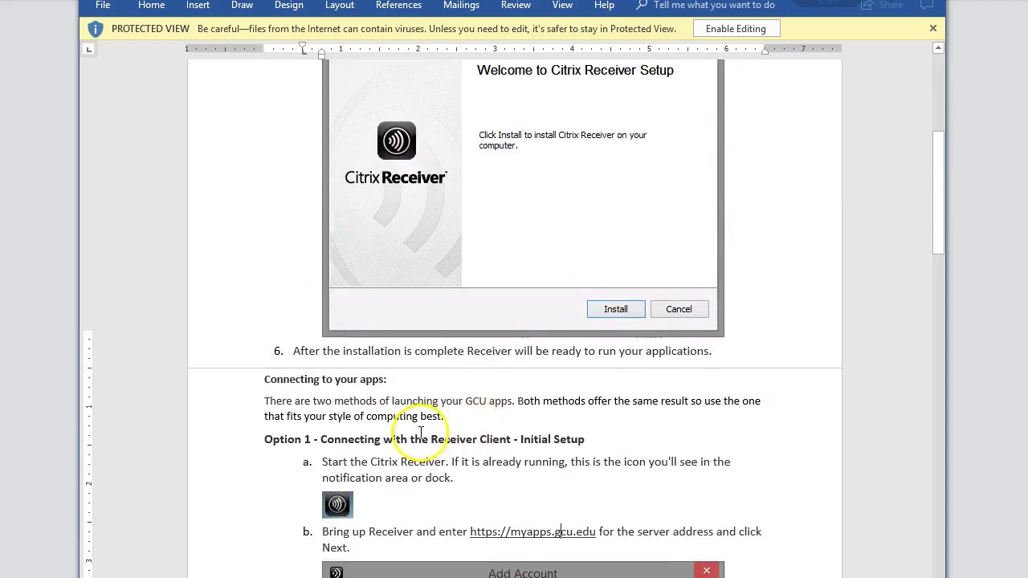
pyautogui.scroll(-3, 421, 434)
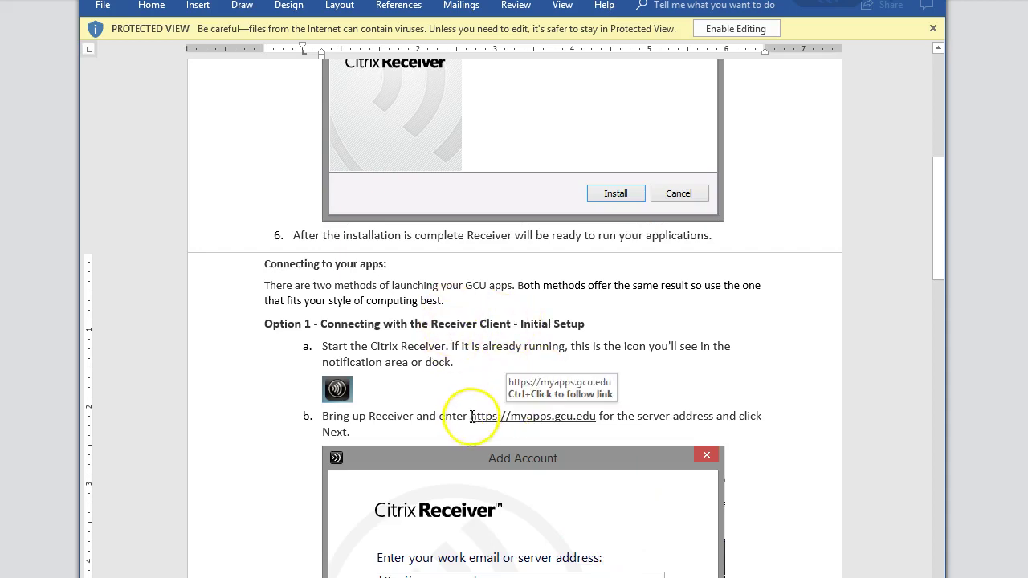
pyautogui.scroll(-2, 482, 377)
pyautogui.scroll(-2, 464, 359)
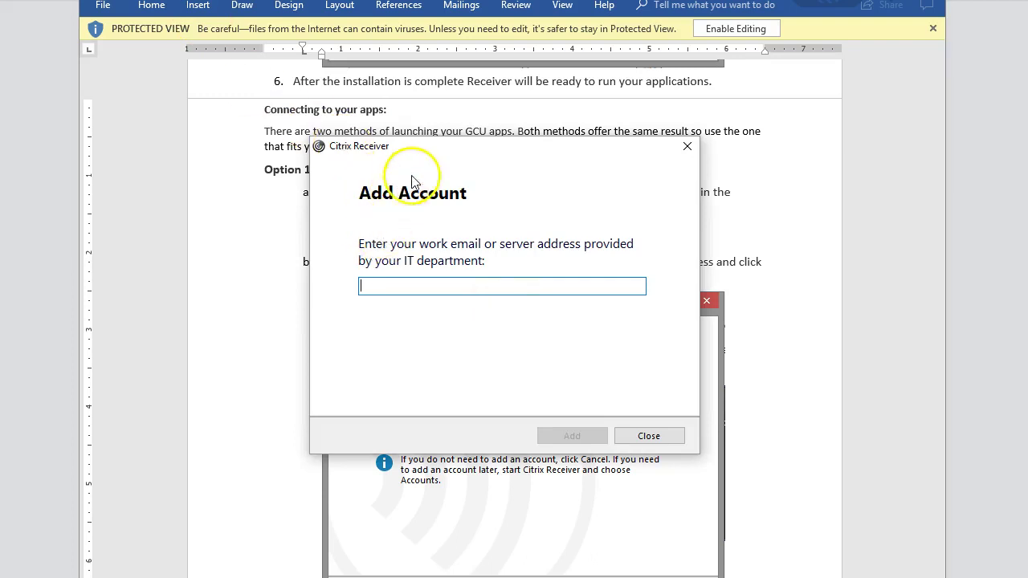
pyautogui.click(450, 147)
pyautogui.moveTo(450, 147); pyautogui.dragTo(562, 185)
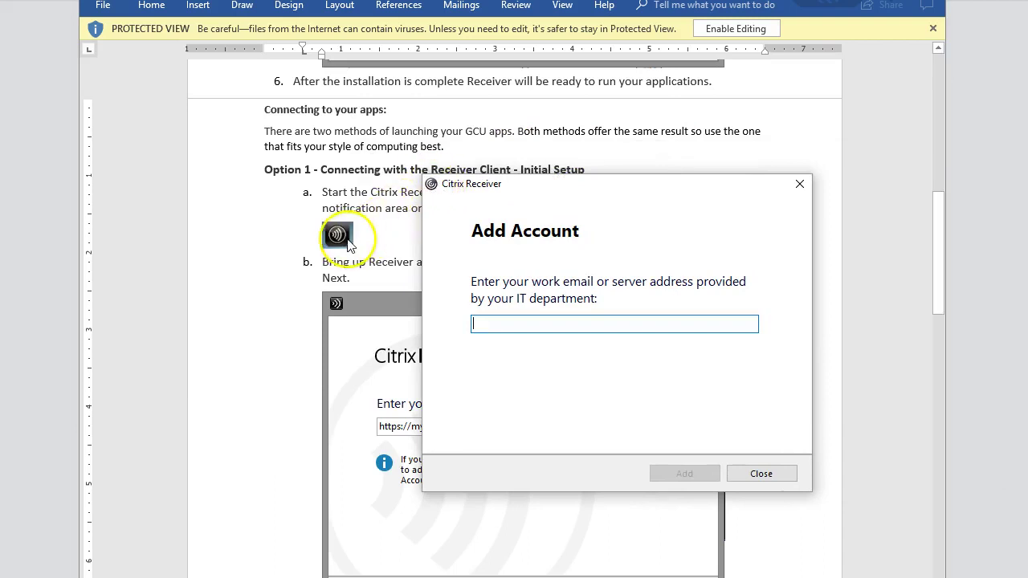
pyautogui.moveTo(542, 184); pyautogui.dragTo(775, 146)
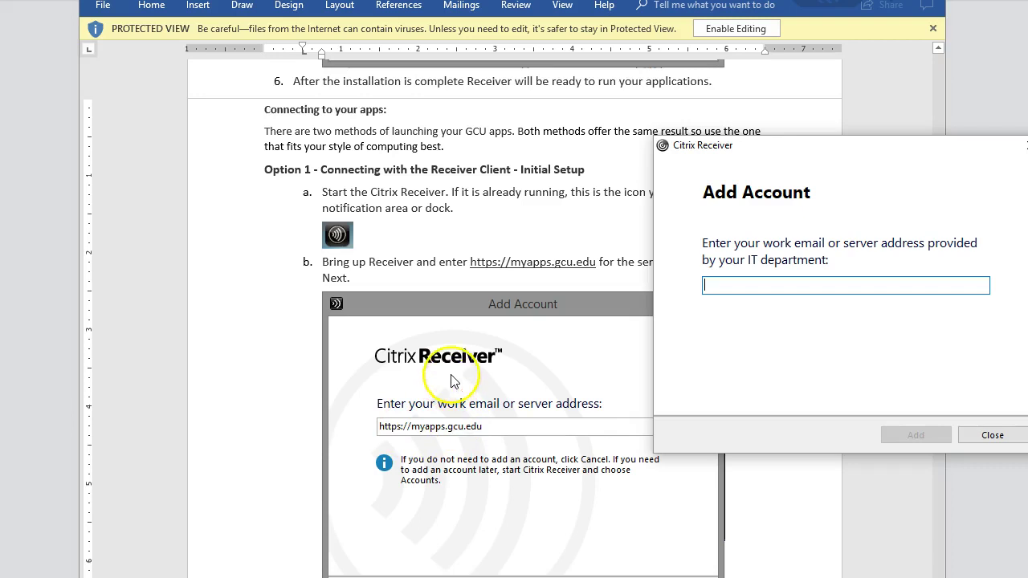
pyautogui.rightClick(486, 263)
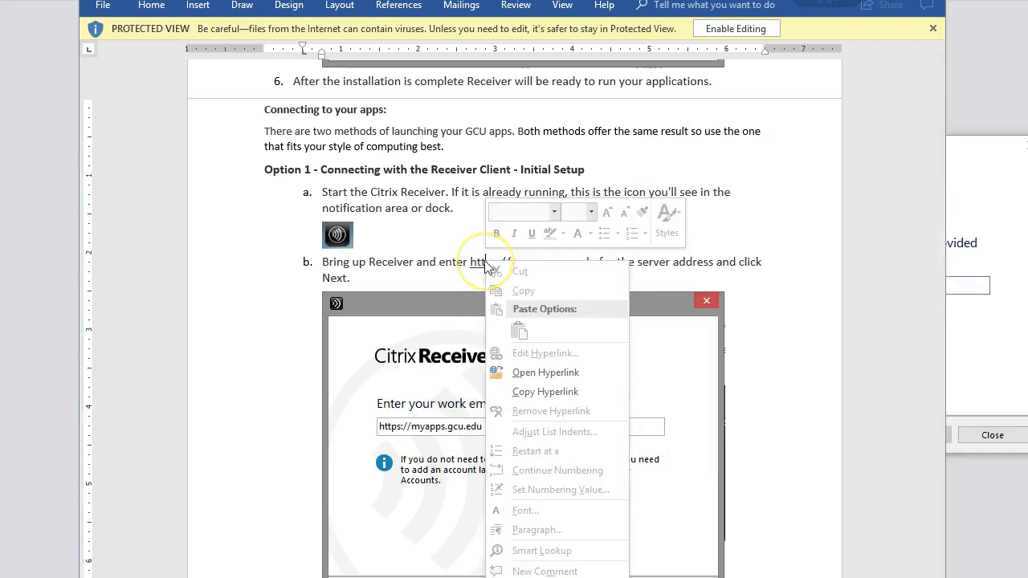
pyautogui.click(534, 393)
pyautogui.click(964, 148)
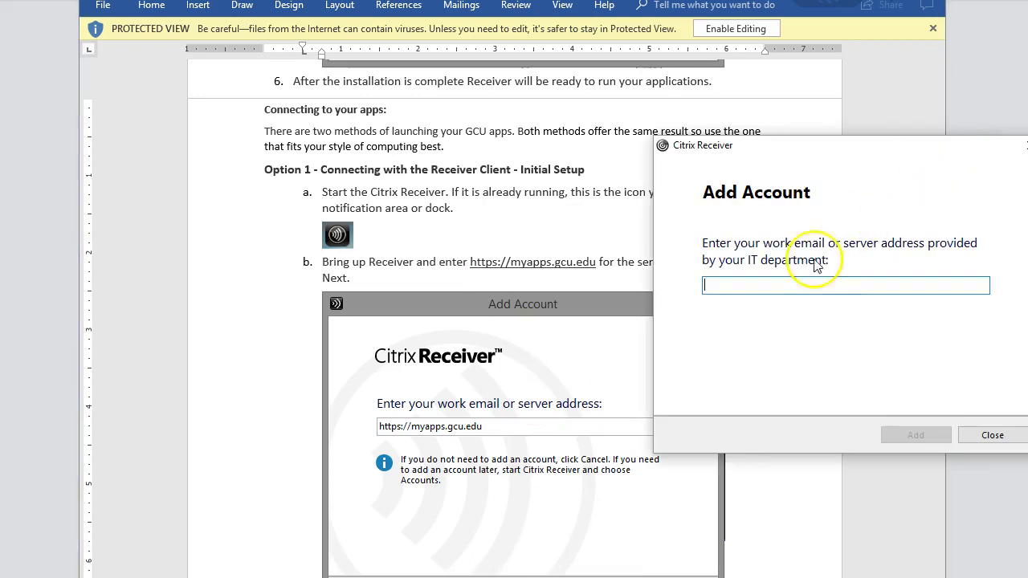
pyautogui.rightClick(769, 282)
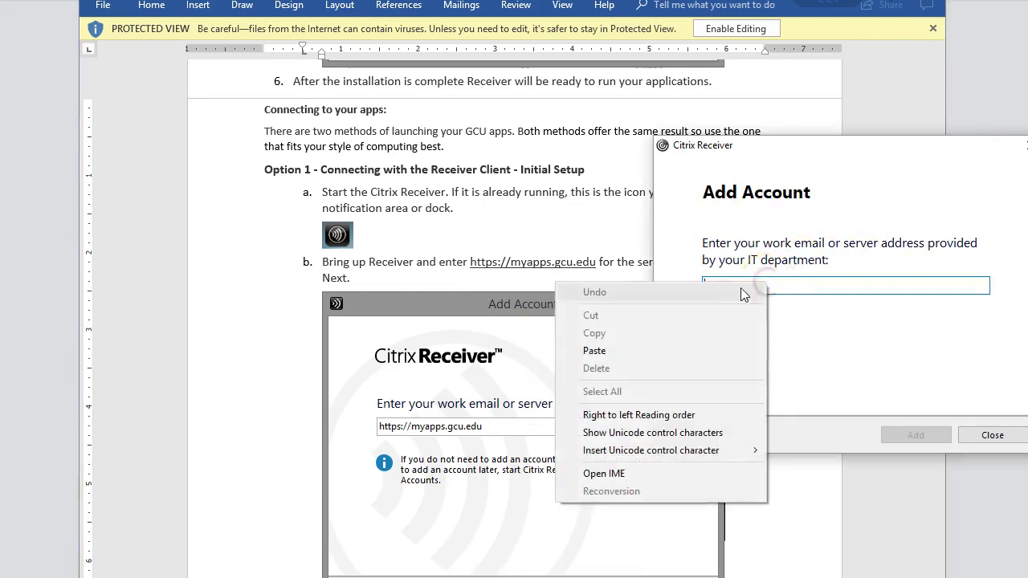
pyautogui.click(609, 350)
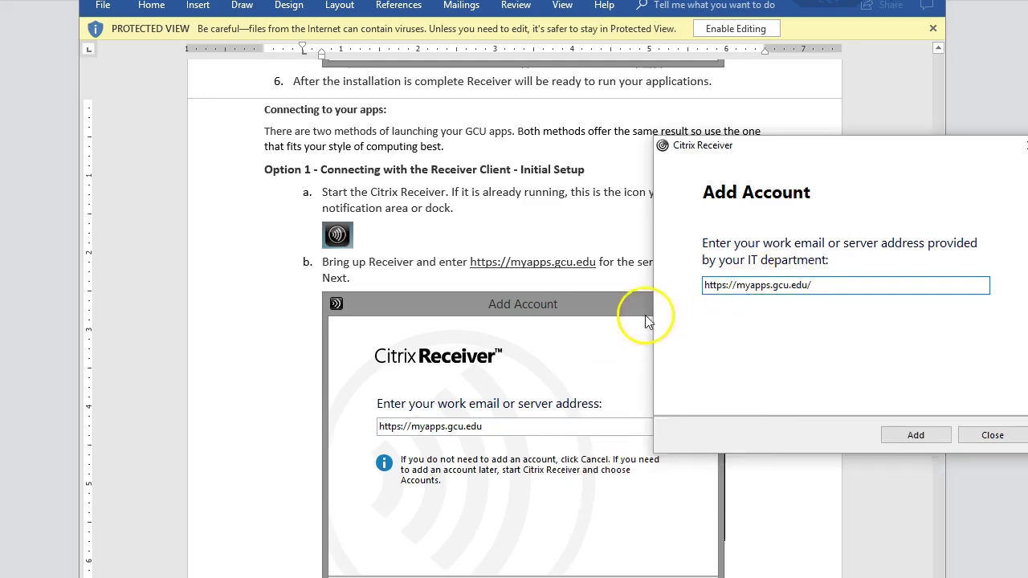
pyautogui.click(918, 436)
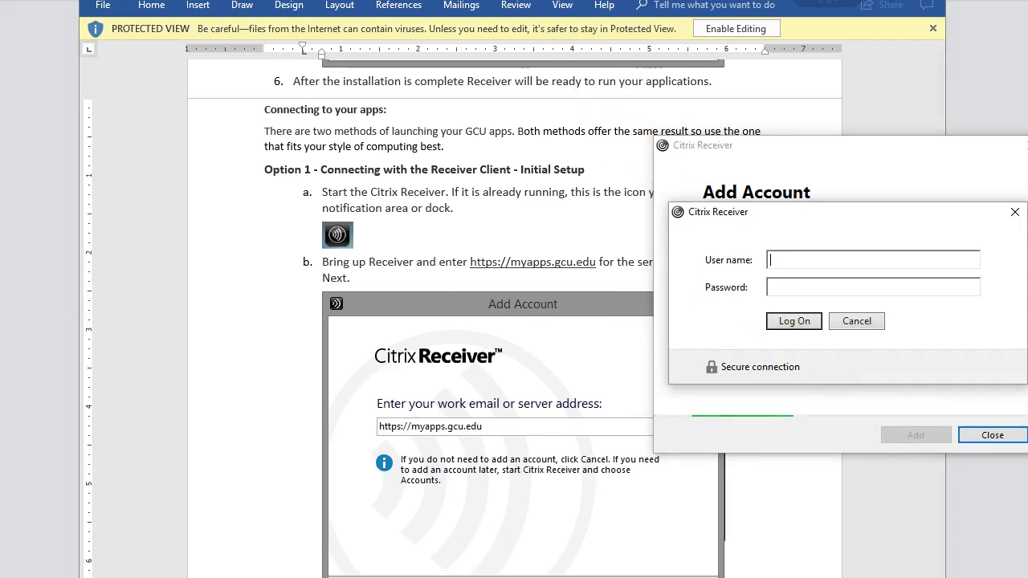
# - Log on to Citrix Receiver with the username copied from the MyApps web logon page and the account password
pyautogui.hotkey('alt', 'Tab')
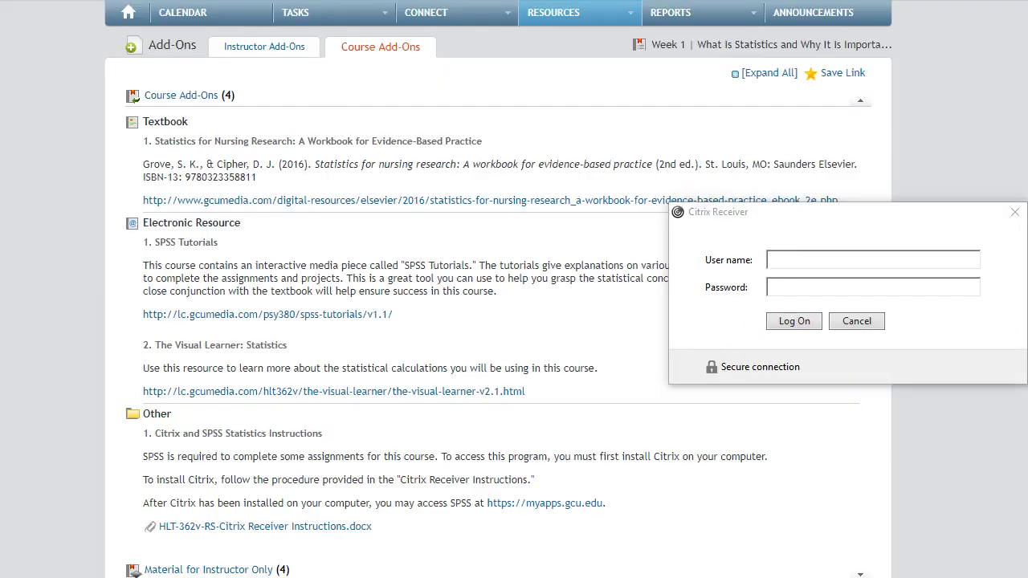
pyautogui.hotkey('ctrl', 't')
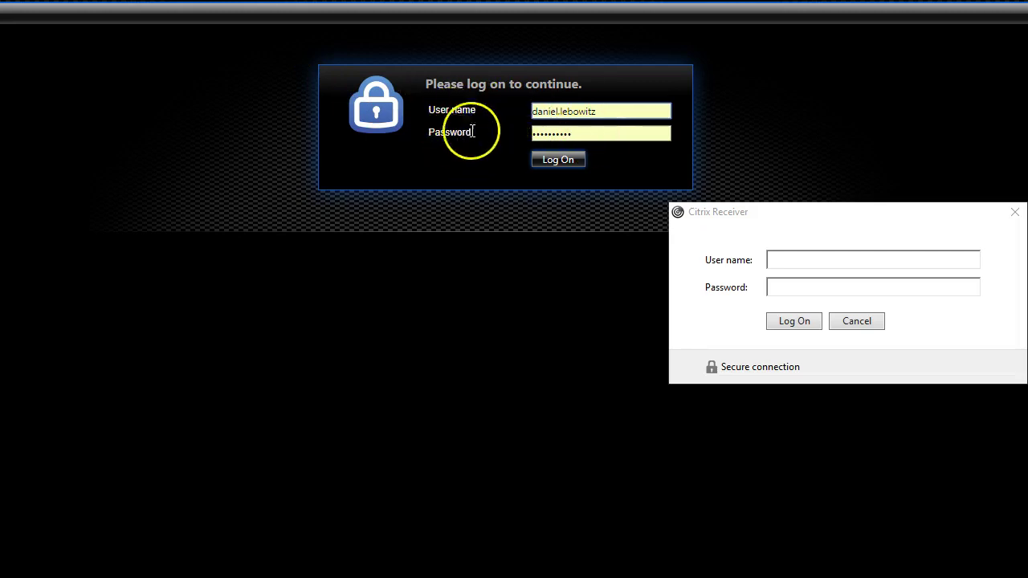
pyautogui.doubleClick(611, 113)
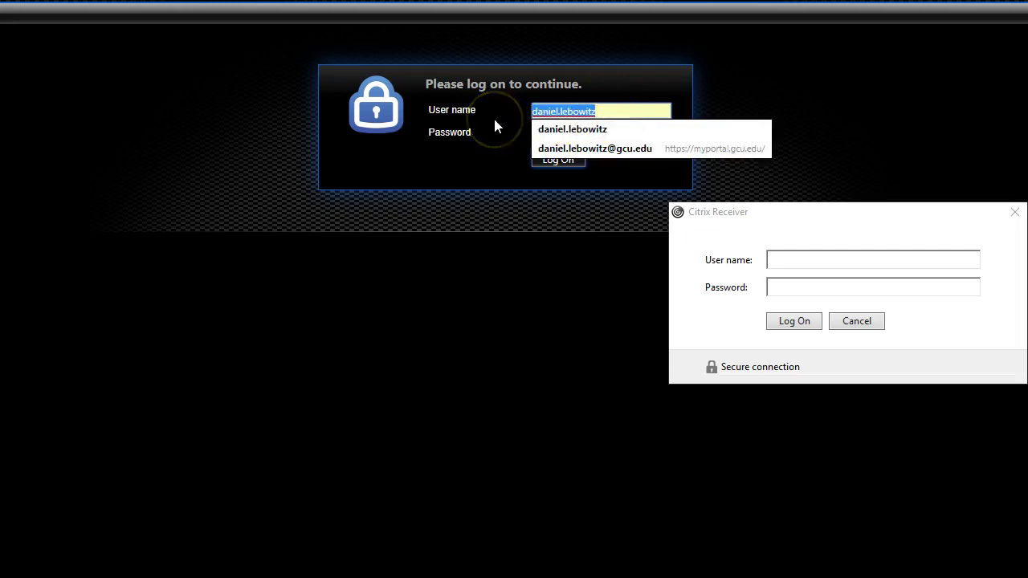
pyautogui.click(497, 123)
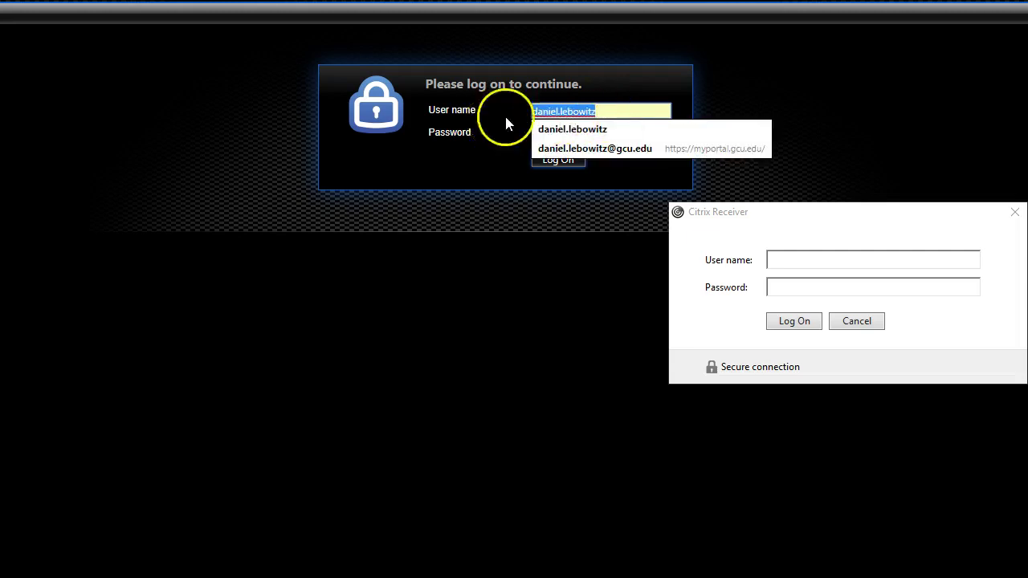
pyautogui.click(810, 264)
pyautogui.hotkey('ctrl', 'v')
pyautogui.click(777, 287)
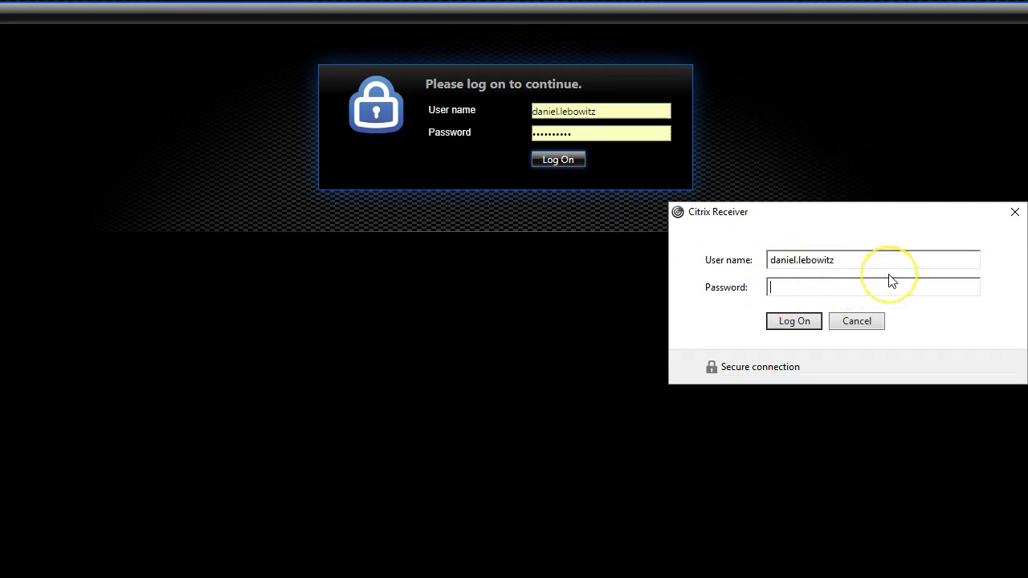
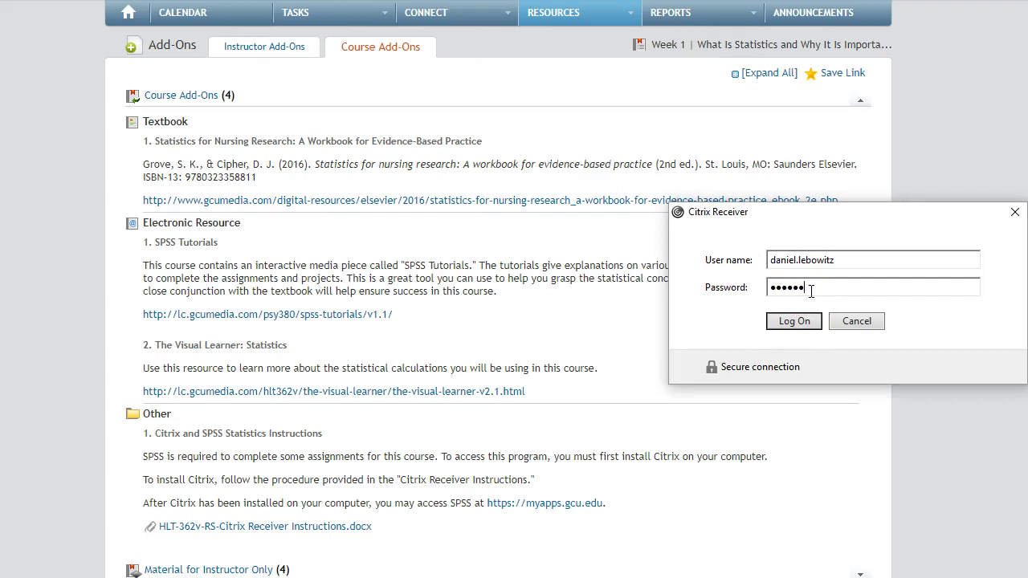
pyautogui.click(794, 321)
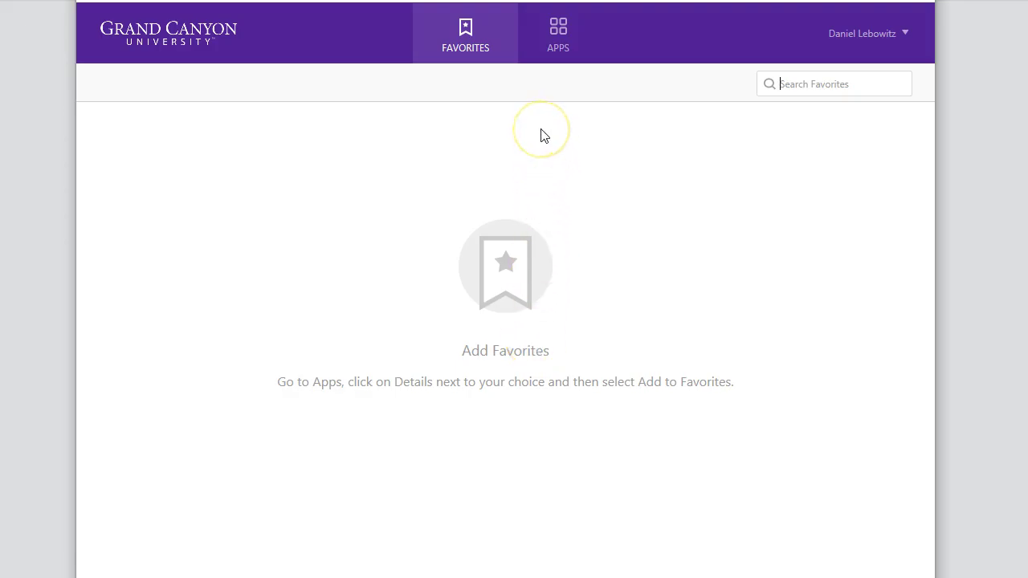
# - Switch back to the Word instructions and examine the web interface logon and Launching Applications sections
pyautogui.click(579, 53)
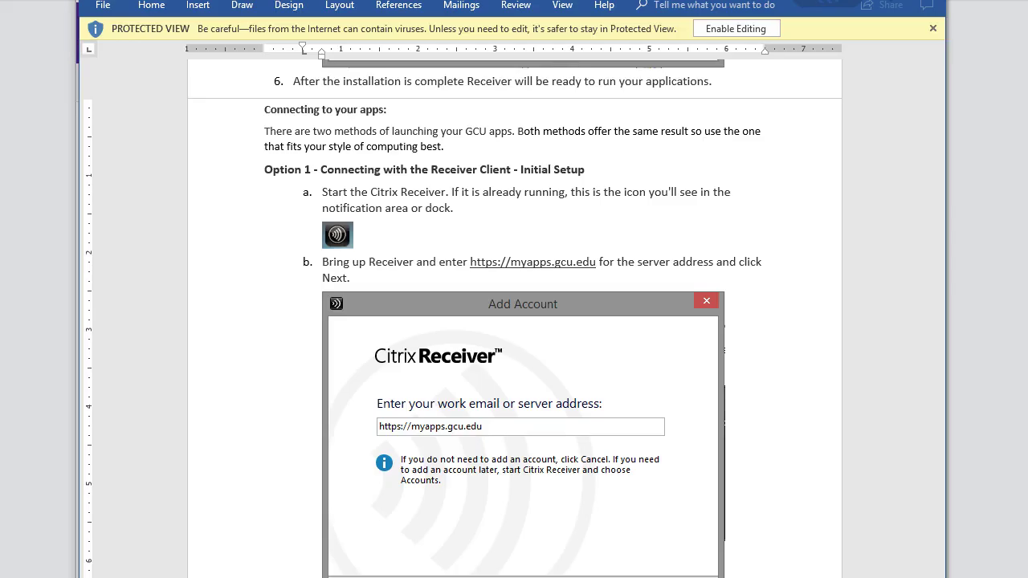
pyautogui.click(503, 306)
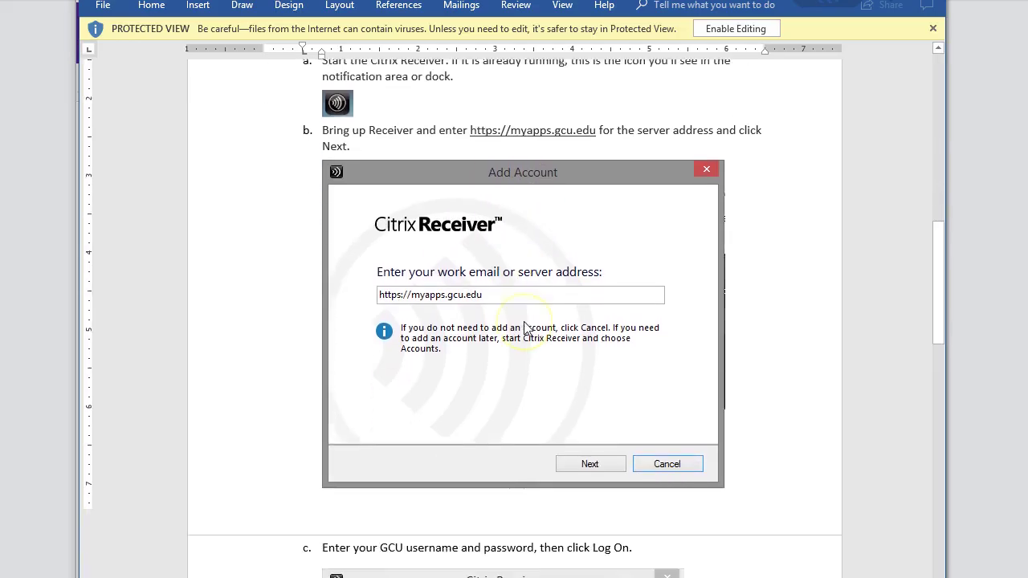
pyautogui.scroll(-8, 524, 330)
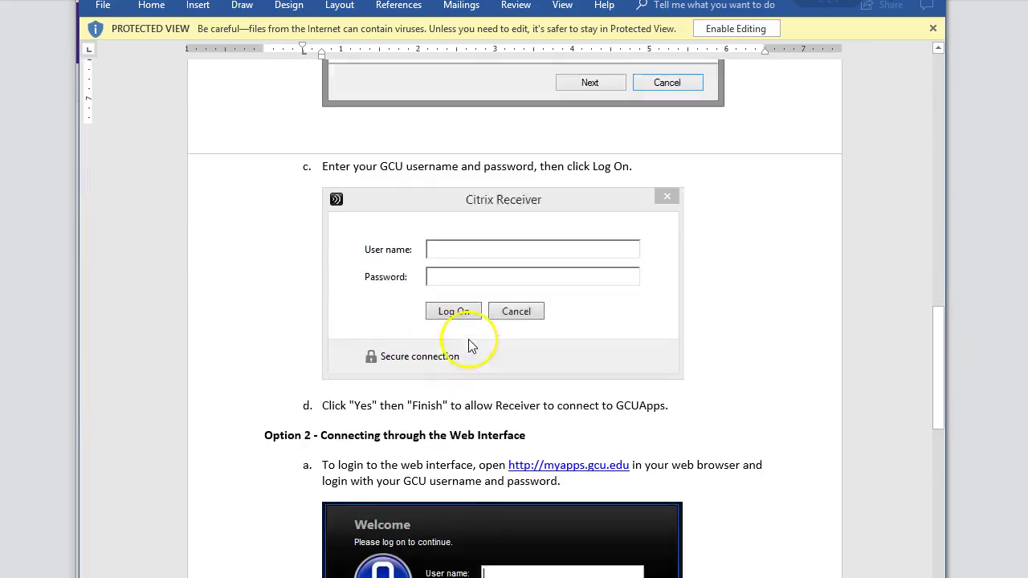
pyautogui.scroll(-2, 472, 345)
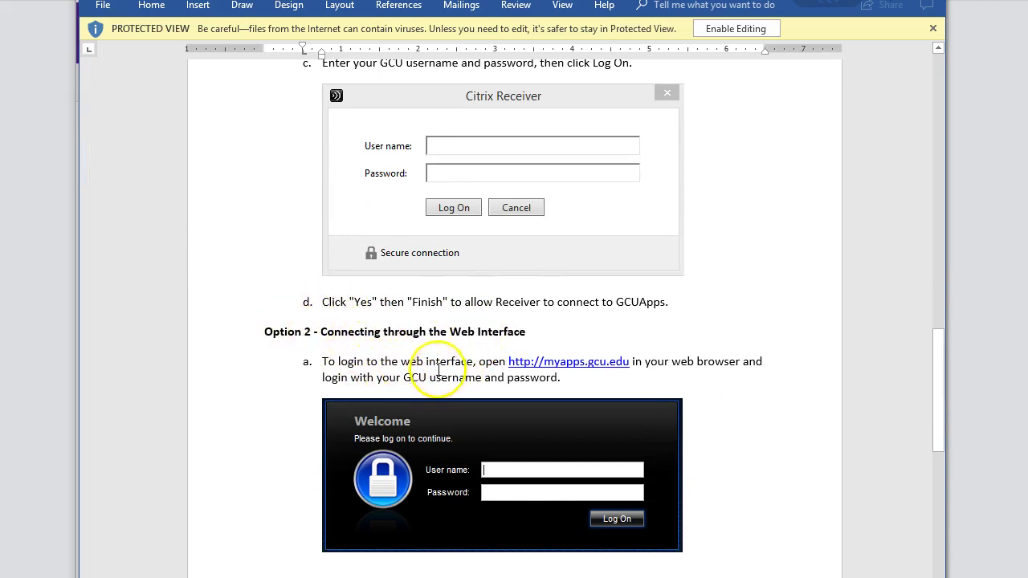
pyautogui.scroll(-5, 592, 406)
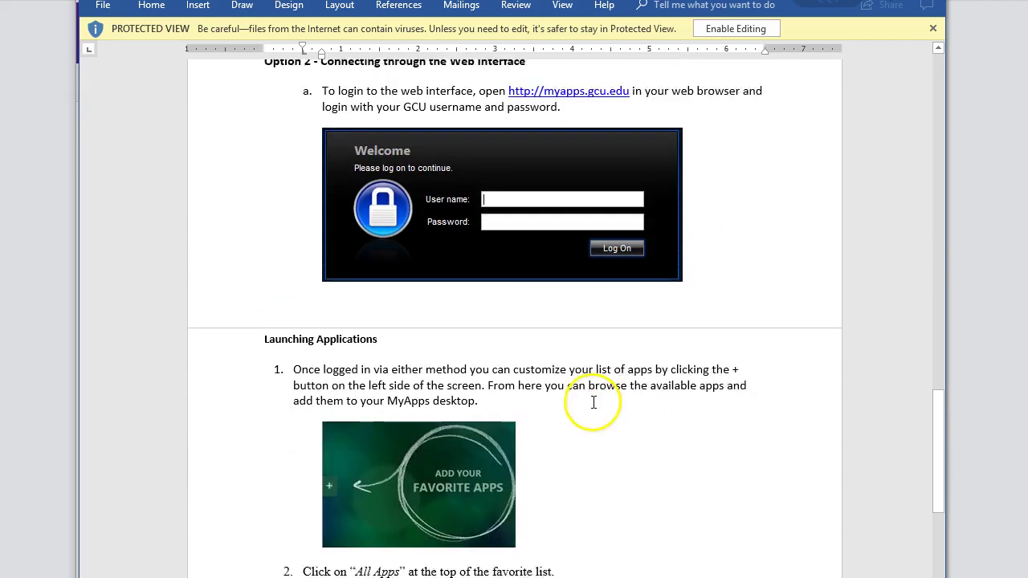
pyautogui.scroll(-3, 593, 403)
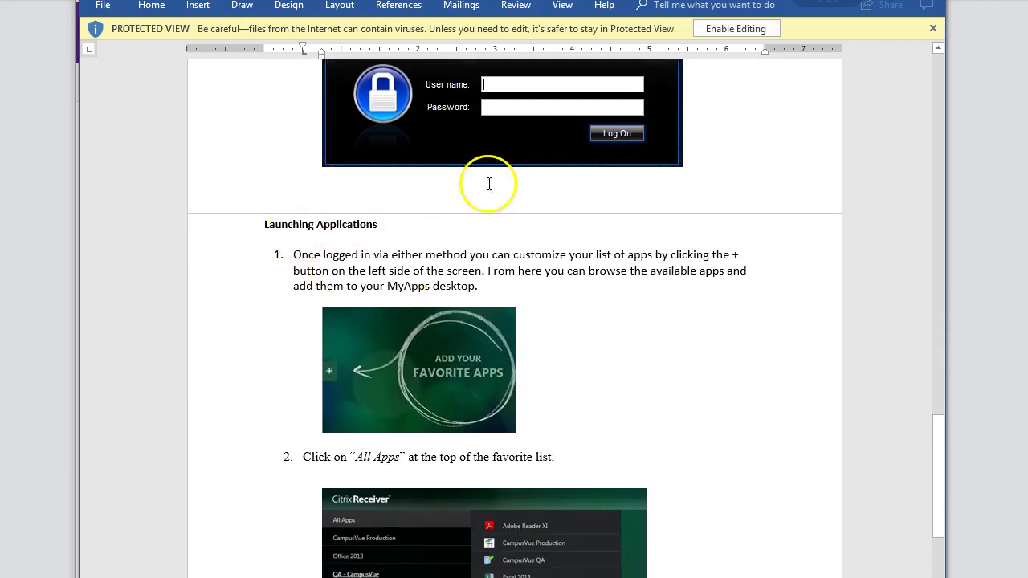
pyautogui.scroll(5, 489, 184)
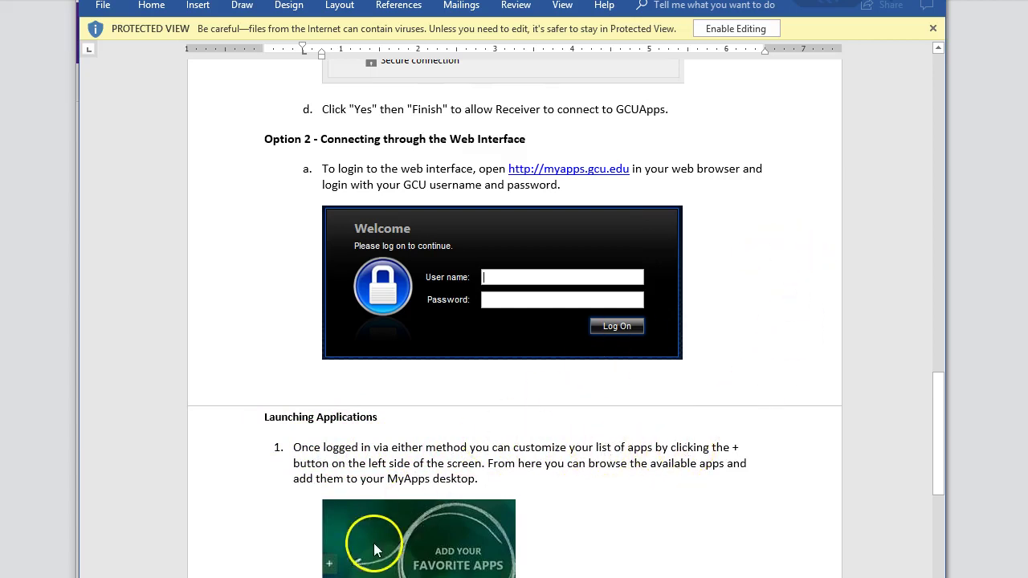
pyautogui.scroll(-5, 525, 359)
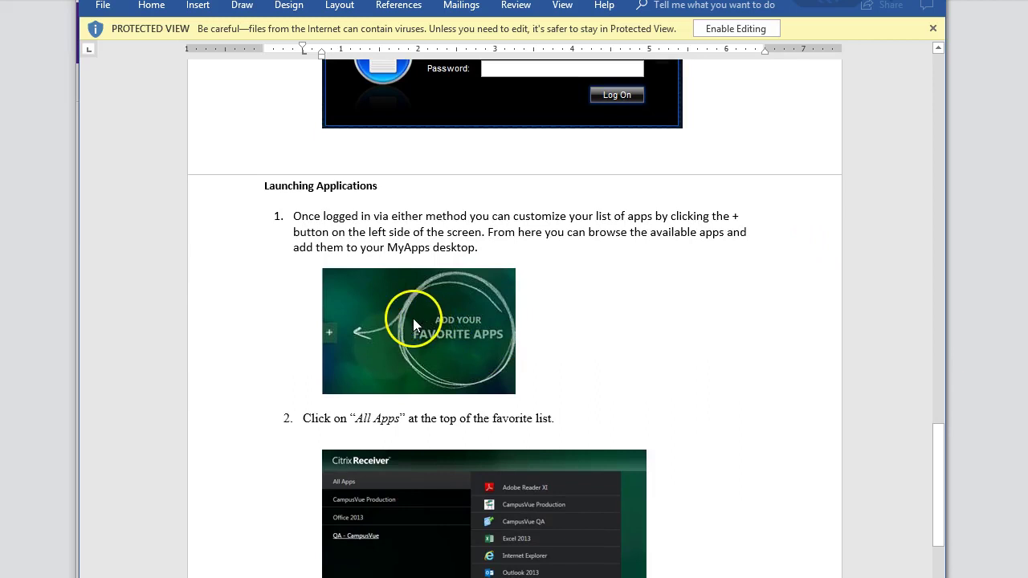
pyautogui.scroll(-3, 413, 318)
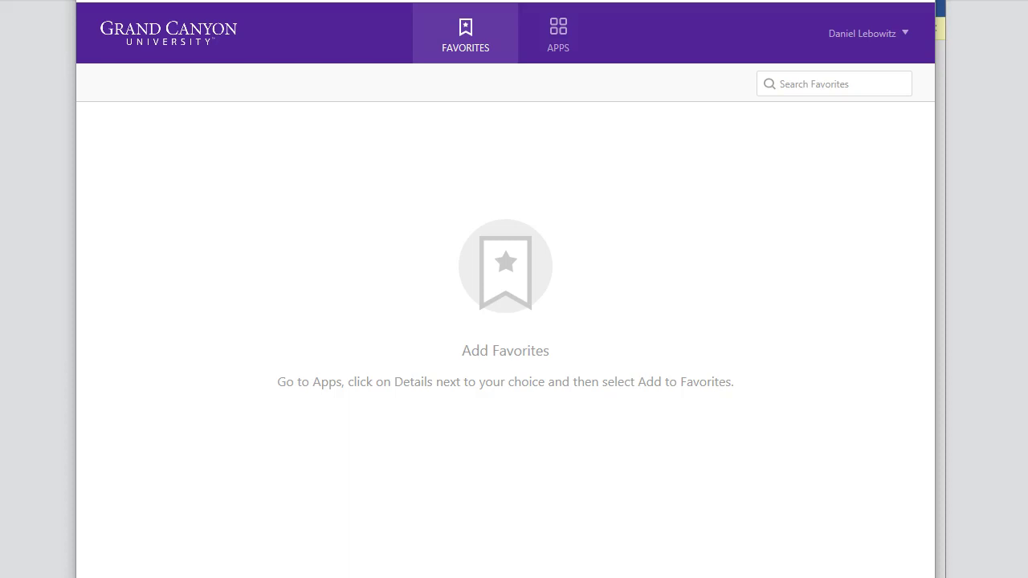
# - Launch SPSS Statistics v24 from the list of all apps and dismiss the Game bar notice with "Don't show this again" enabled
pyautogui.click(565, 31)
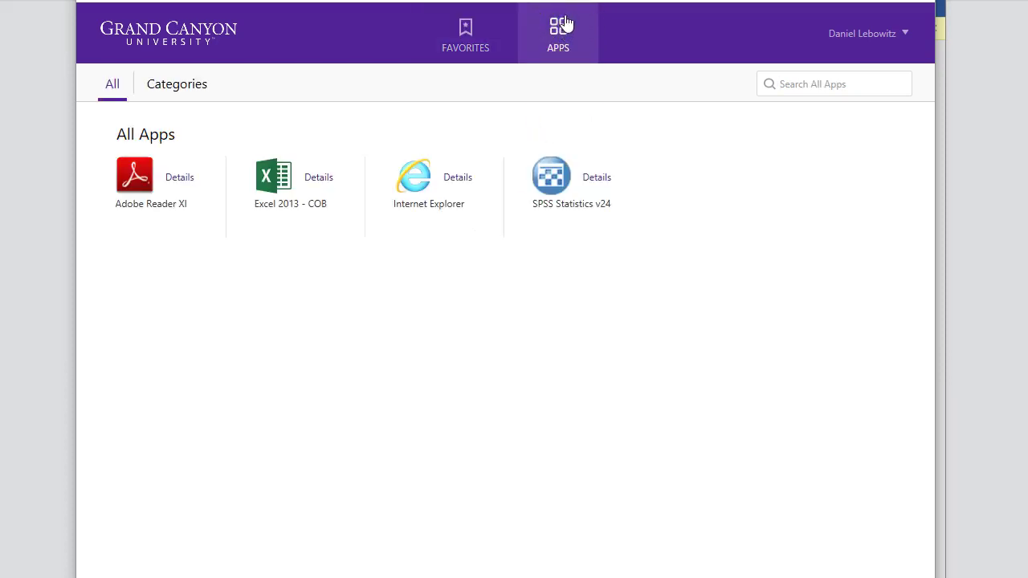
pyautogui.click(556, 181)
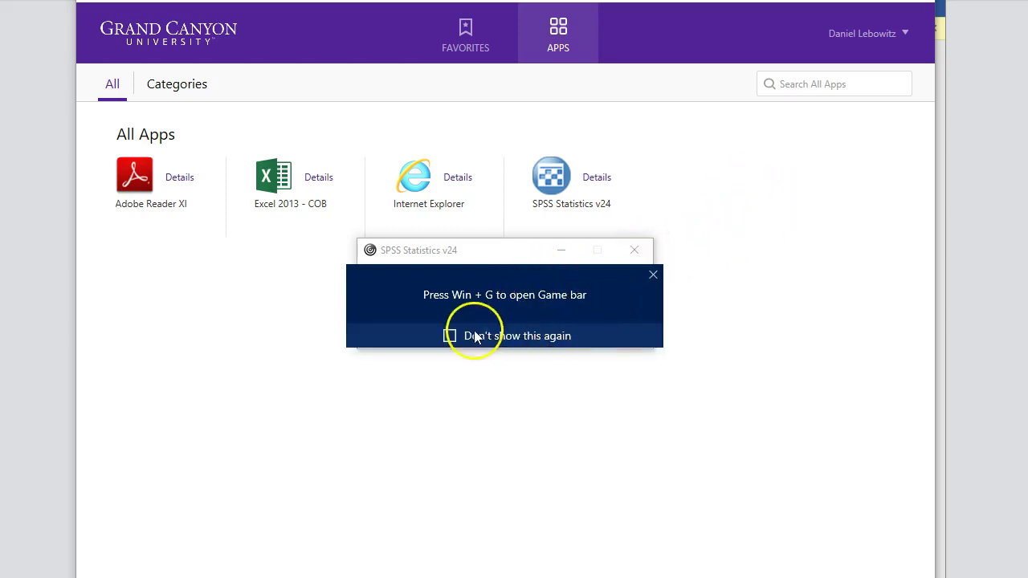
pyautogui.click(448, 335)
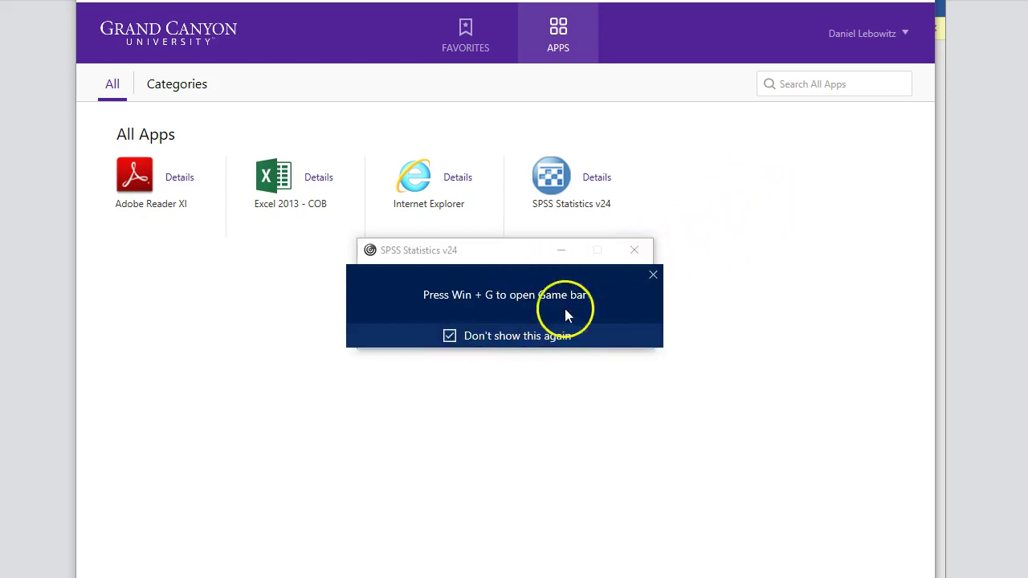
pyautogui.click(653, 277)
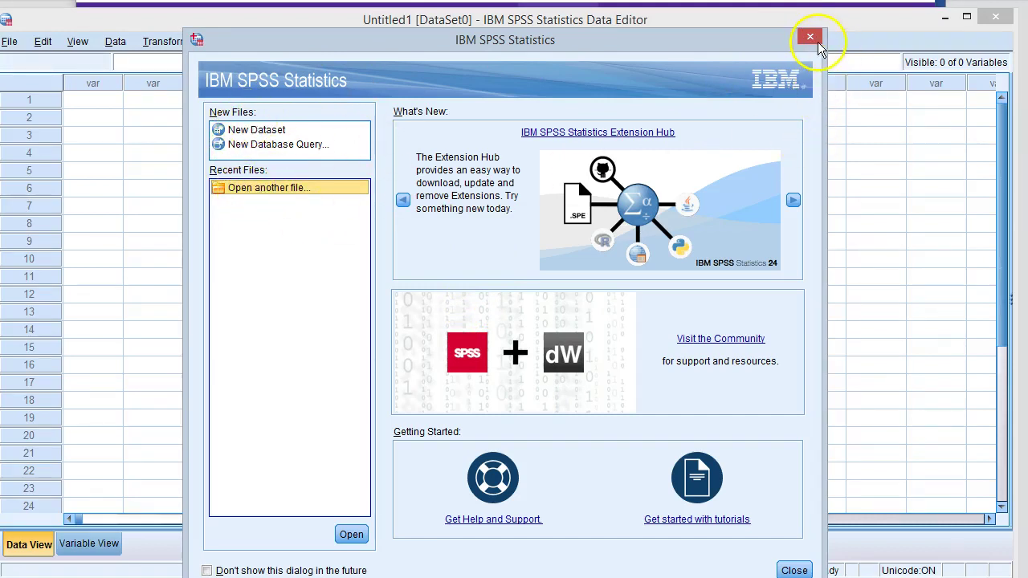
# - Dismiss the SPSS Statistics welcome dialog and exit the program with "Don't show this alert again" enabled
pyautogui.click(811, 38)
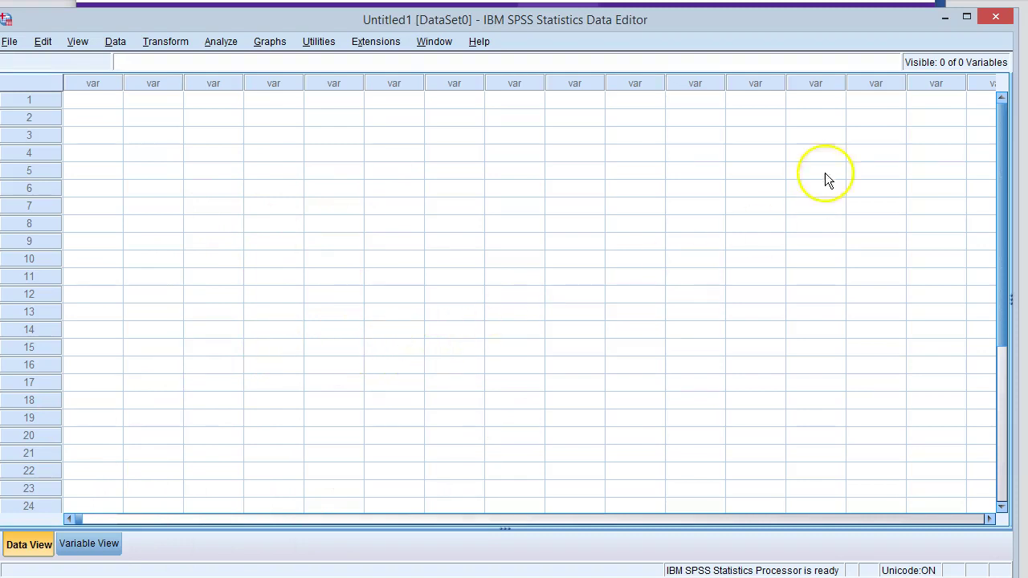
pyautogui.click(997, 20)
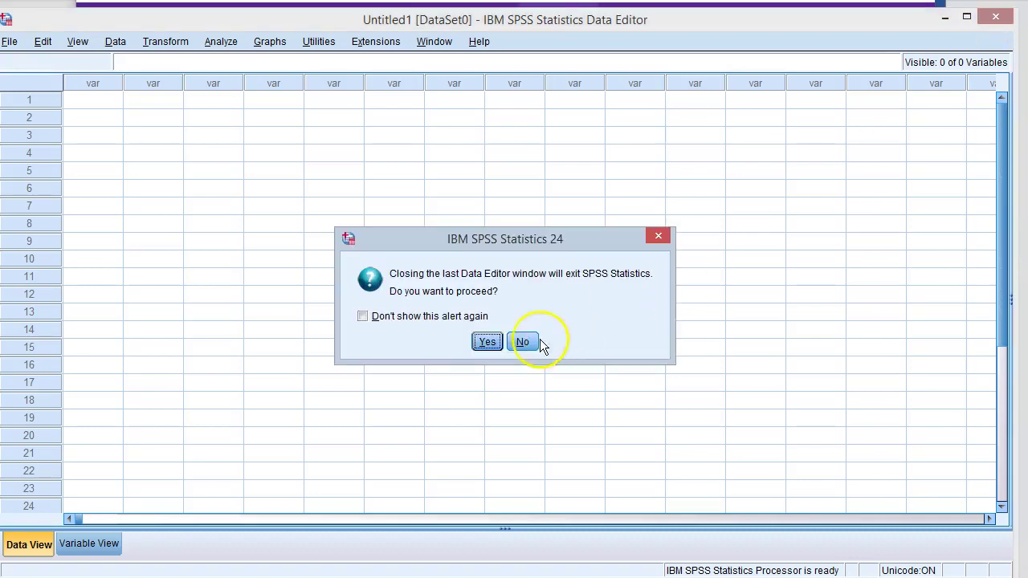
pyautogui.click(387, 318)
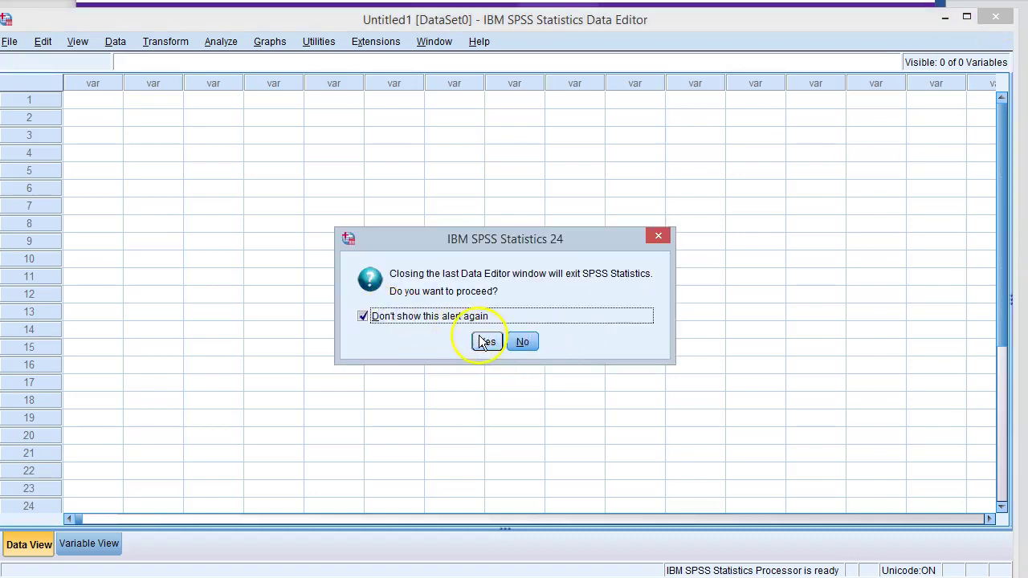
pyautogui.click(486, 342)
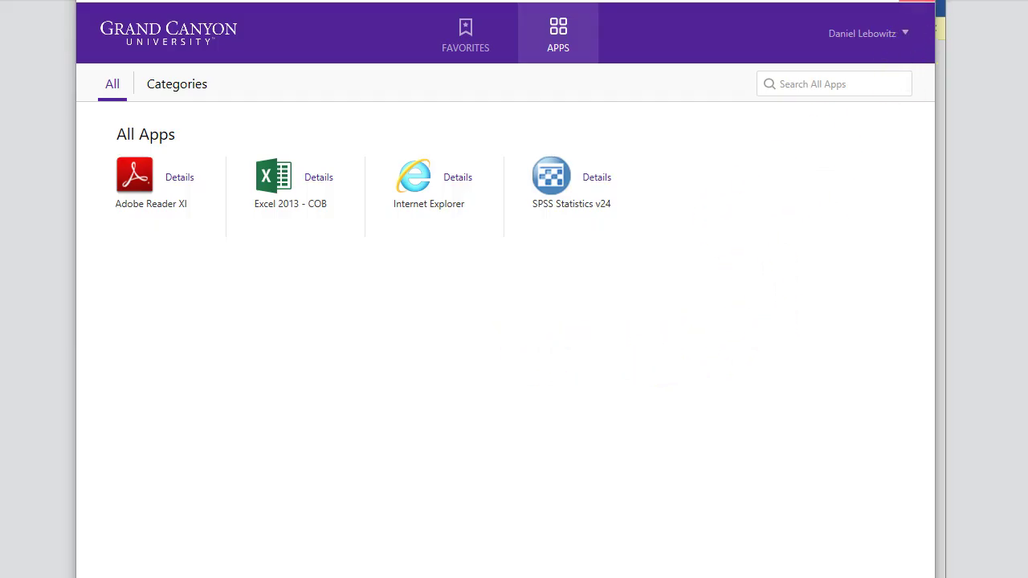
# - Relaunch SPSS Statistics v24 from the list of all apps and dismiss its welcome dialog
pyautogui.click(916, 1)
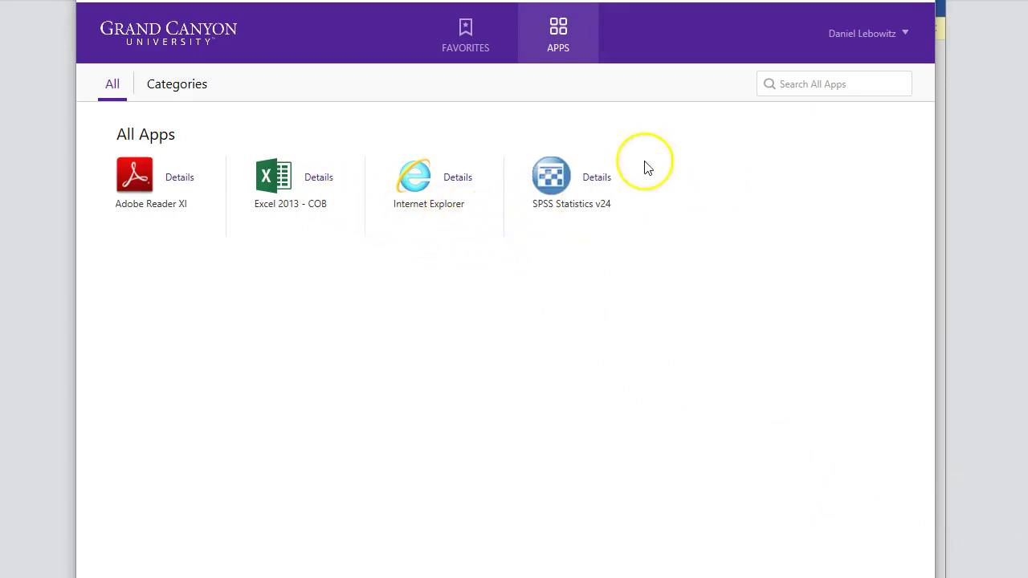
pyautogui.click(557, 185)
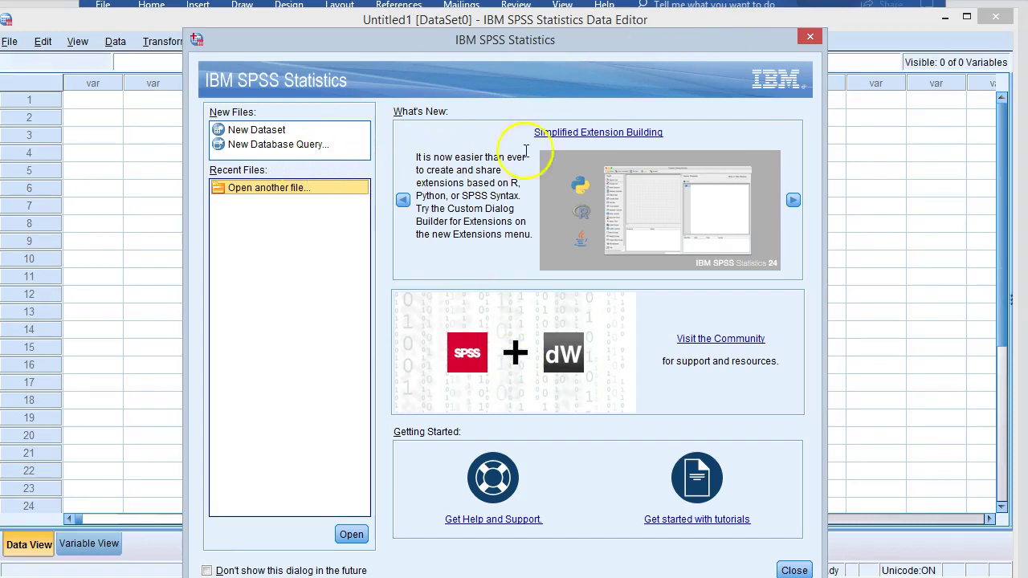
pyautogui.click(809, 37)
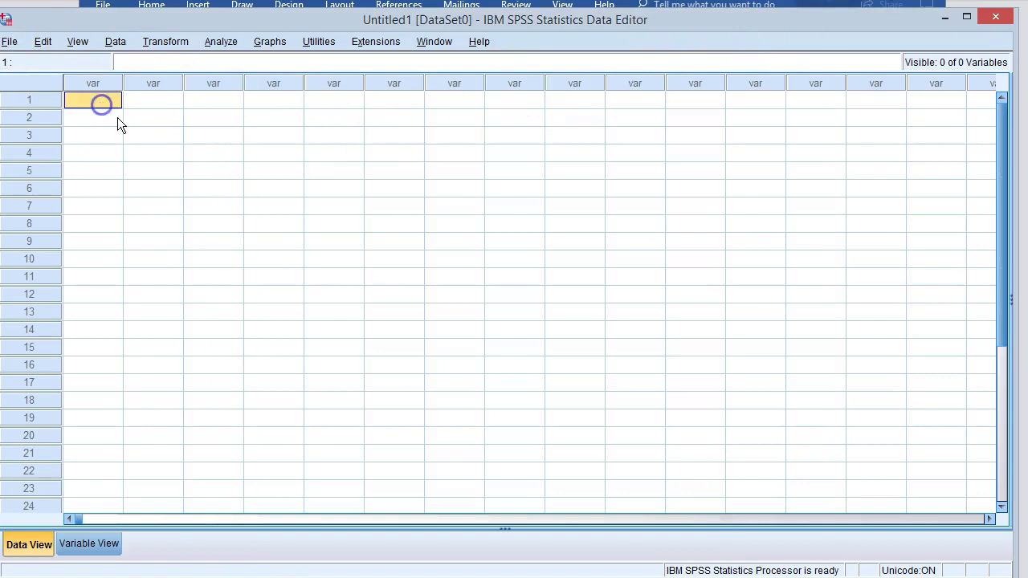
# - Enter the sample text adsf in rows 1 and 3 of the first variable column
pyautogui.write('adsf')
pyautogui.click(105, 136)
pyautogui.write('adsf')
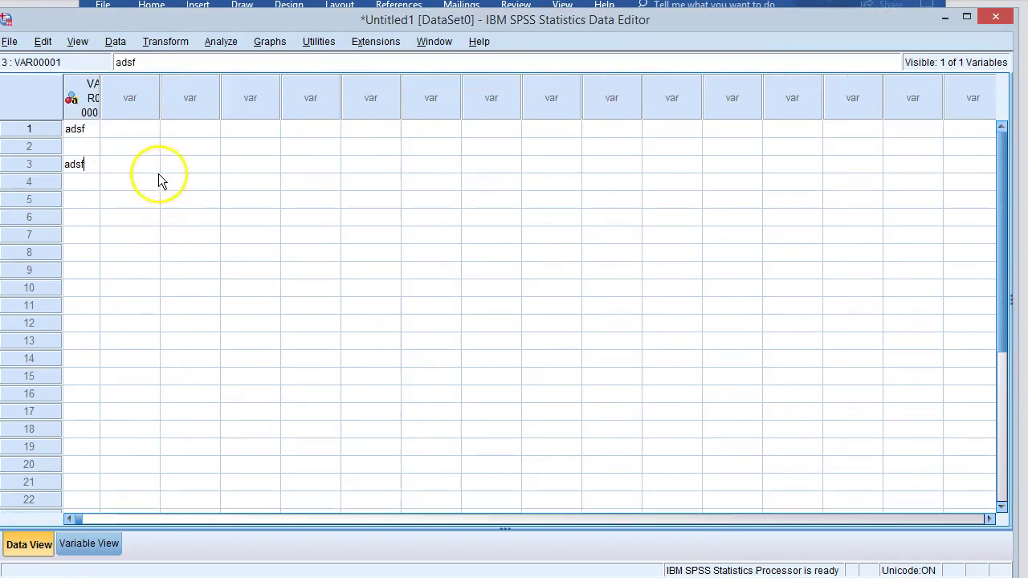
pyautogui.click(111, 126)
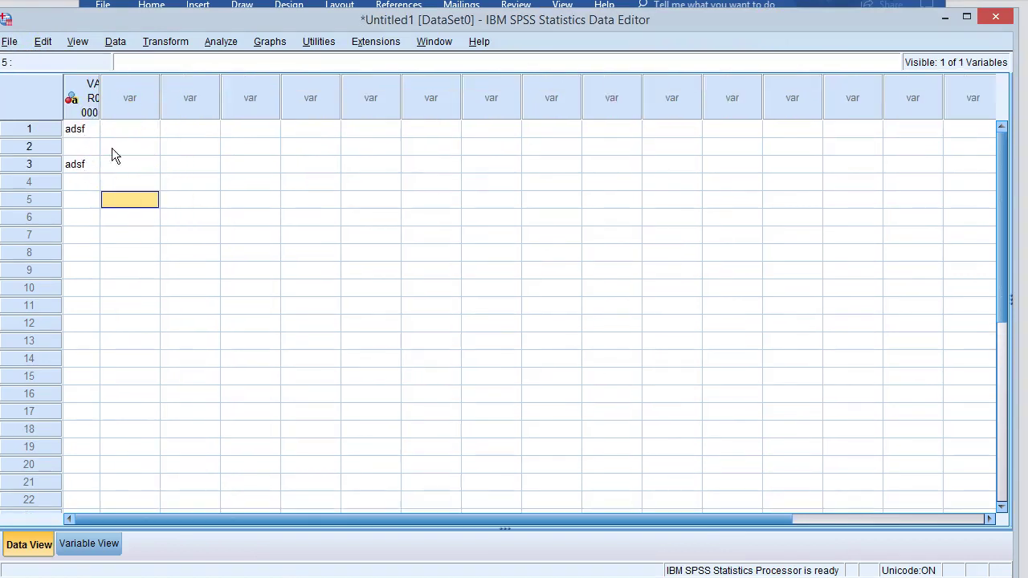
# - Examine the locations available for saving the dataset in the Save Data As dialog, without saving the file
pyautogui.click(9, 41)
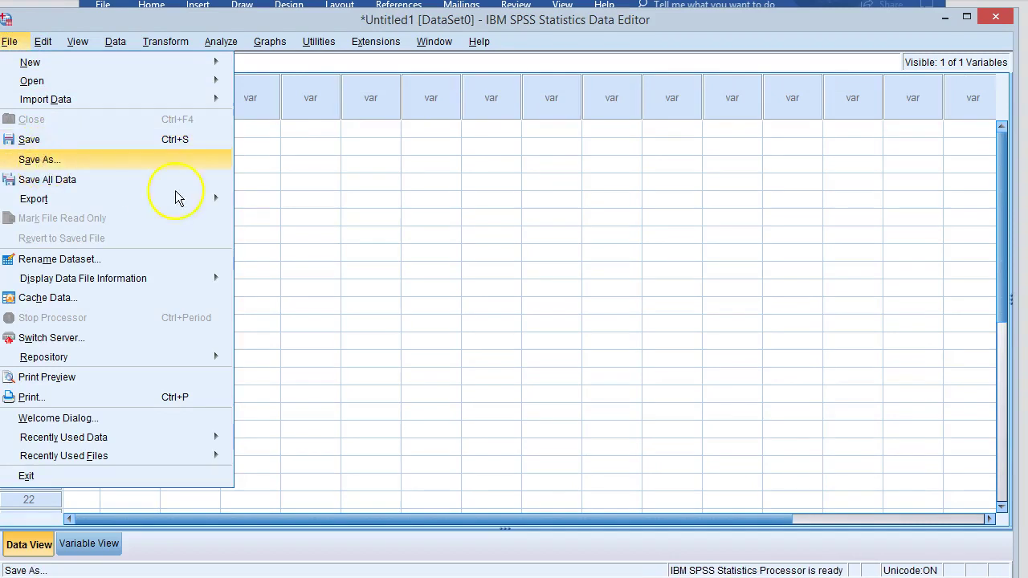
pyautogui.press('Return')
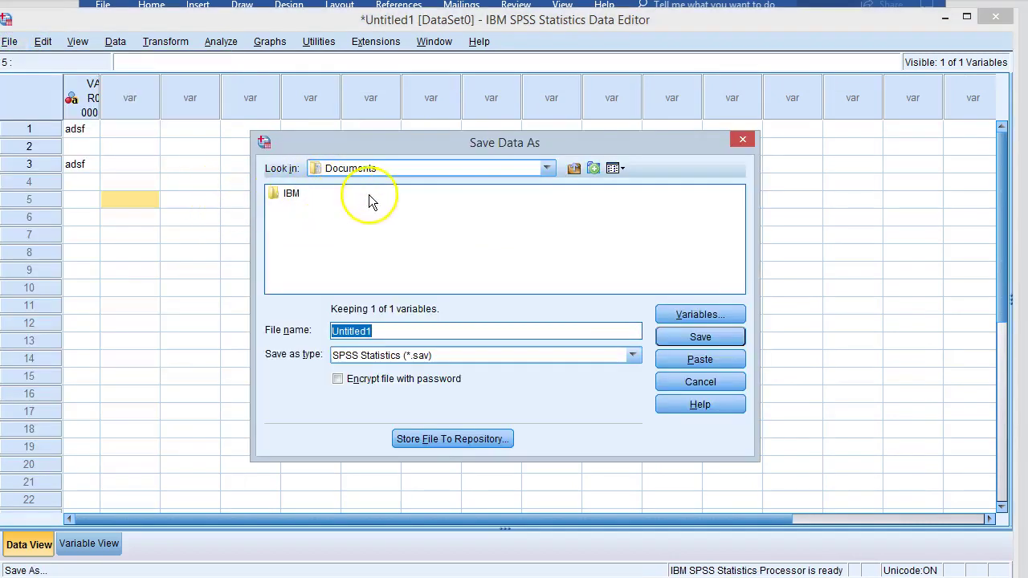
pyautogui.click(549, 169)
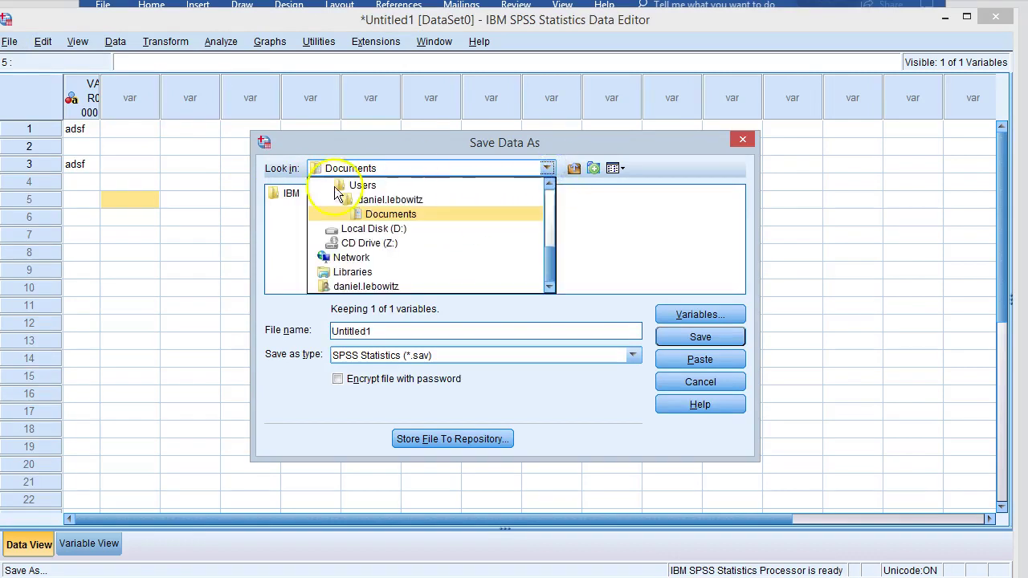
pyautogui.scroll(3, 388, 225)
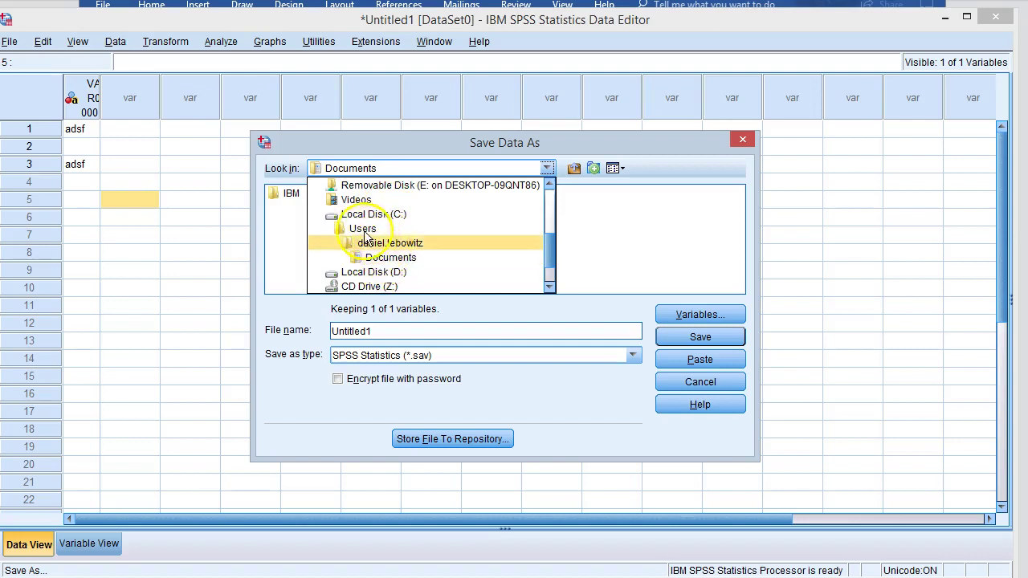
pyautogui.click(689, 384)
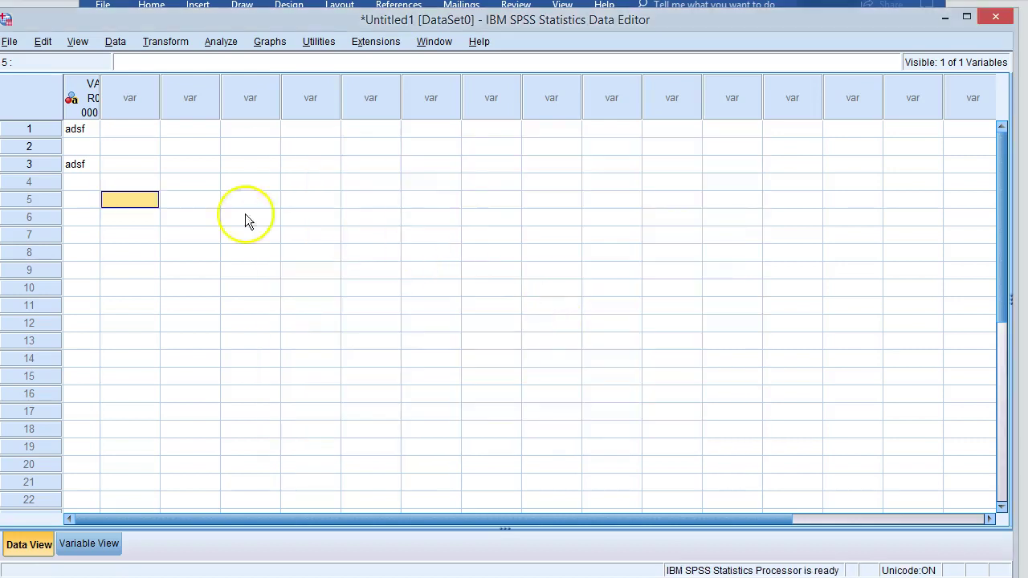
# - Examine which file types the Data Editor can open and which data sources it can import
pyautogui.click(11, 43)
pyautogui.moveTo(40, 87)
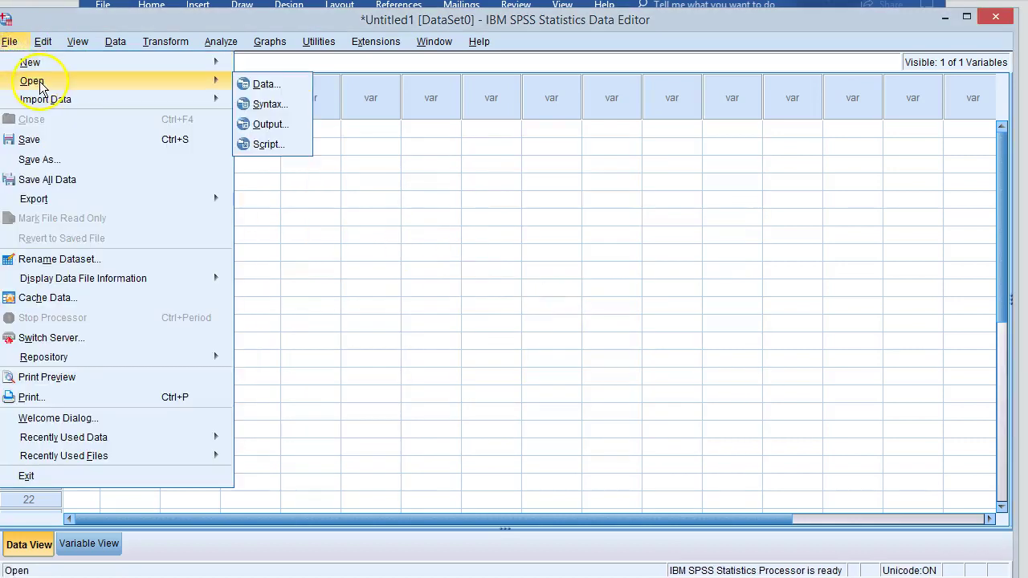
pyautogui.moveTo(213, 100)
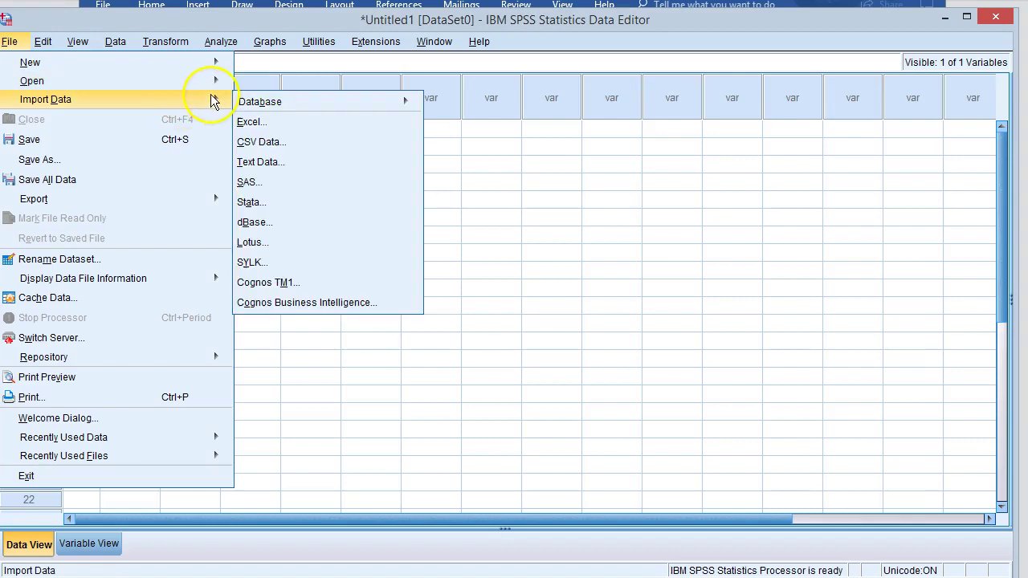
pyautogui.moveTo(214, 83)
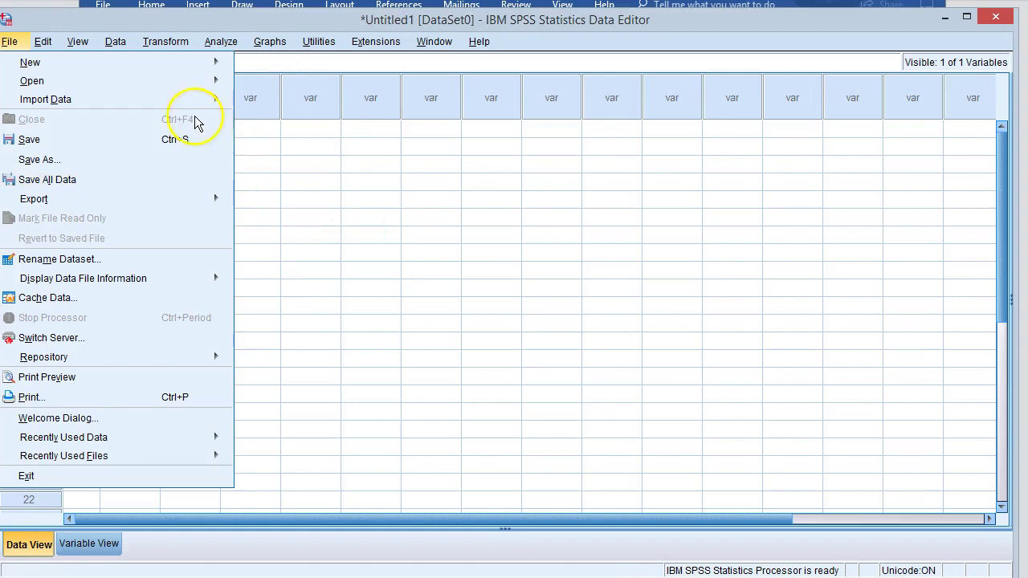
pyautogui.moveTo(161, 80)
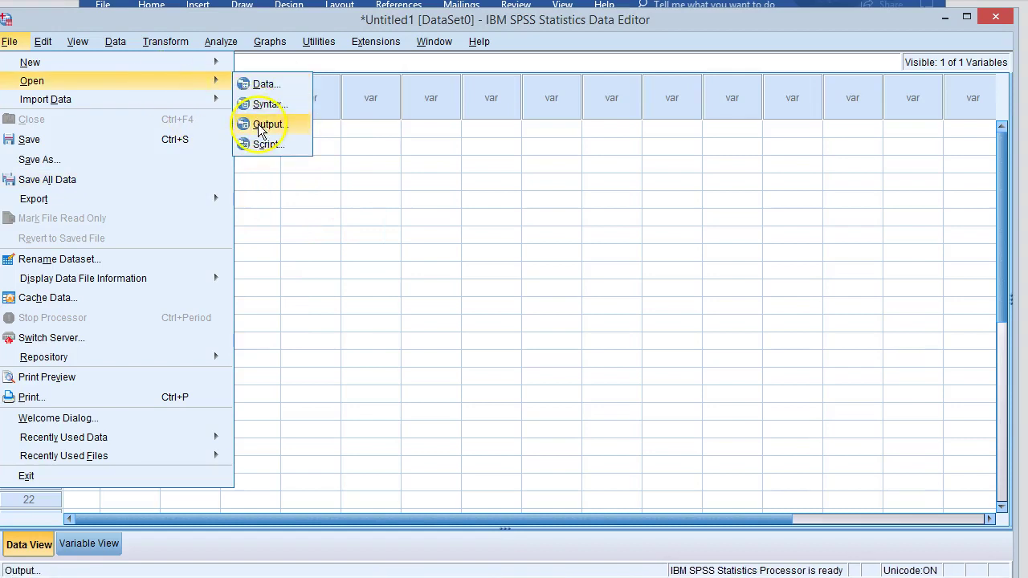
pyautogui.moveTo(318, 41)
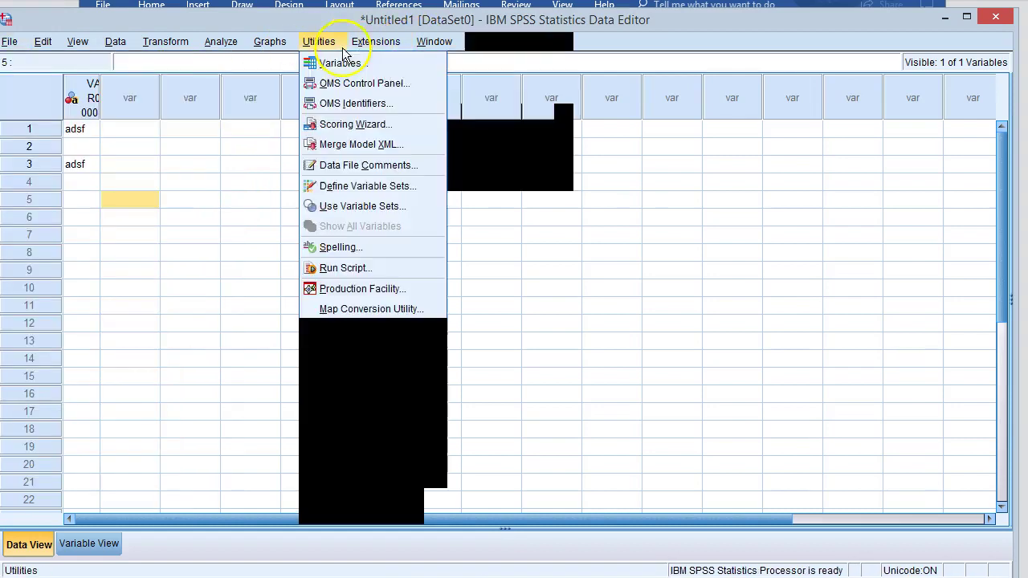
pyautogui.click(224, 289)
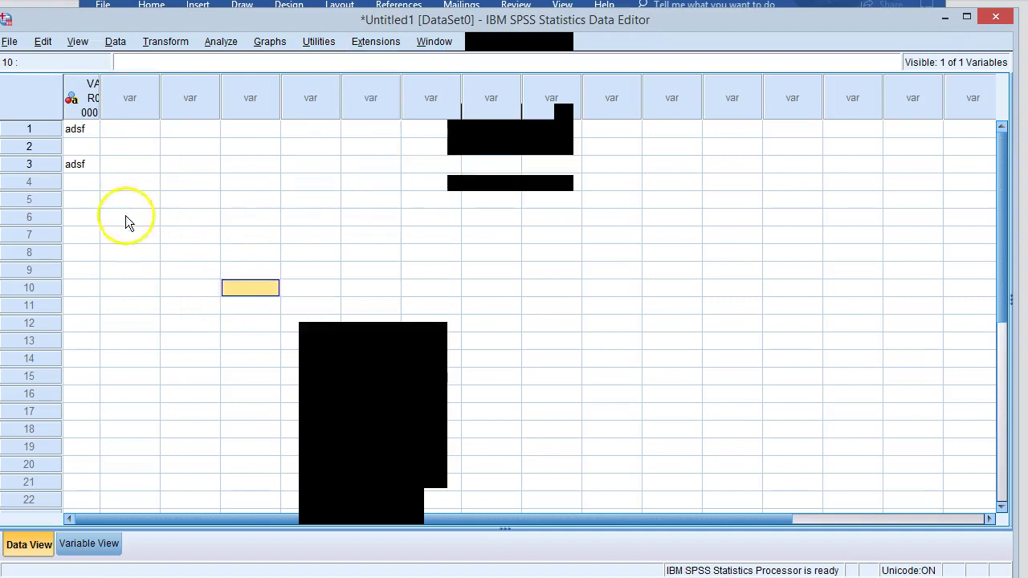
# - Minimize and restore the Data Editor window to clear the black blocks from its display
pyautogui.click(140, 376)
pyautogui.click(328, 356)
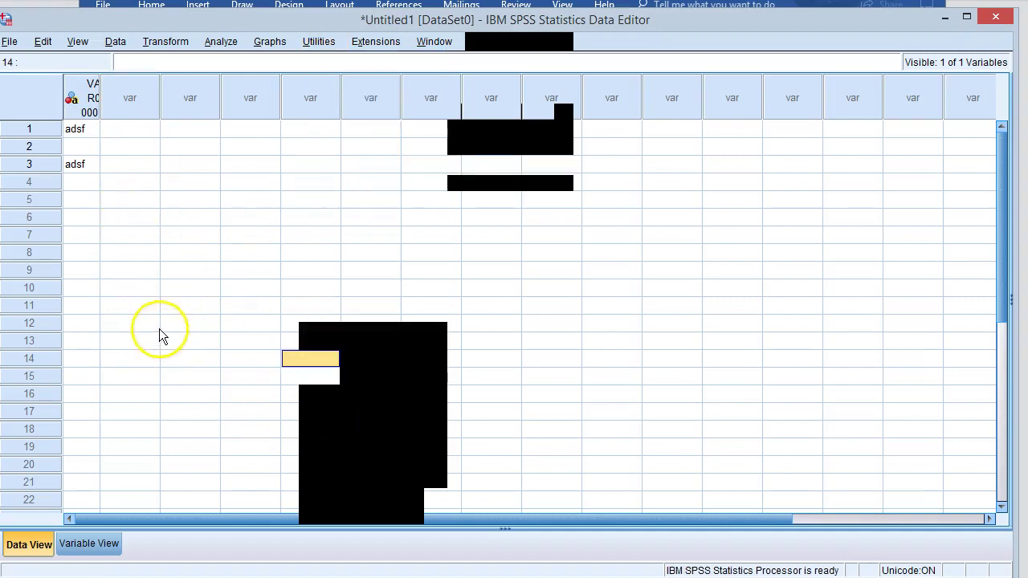
pyautogui.click(9, 42)
pyautogui.moveTo(42, 42)
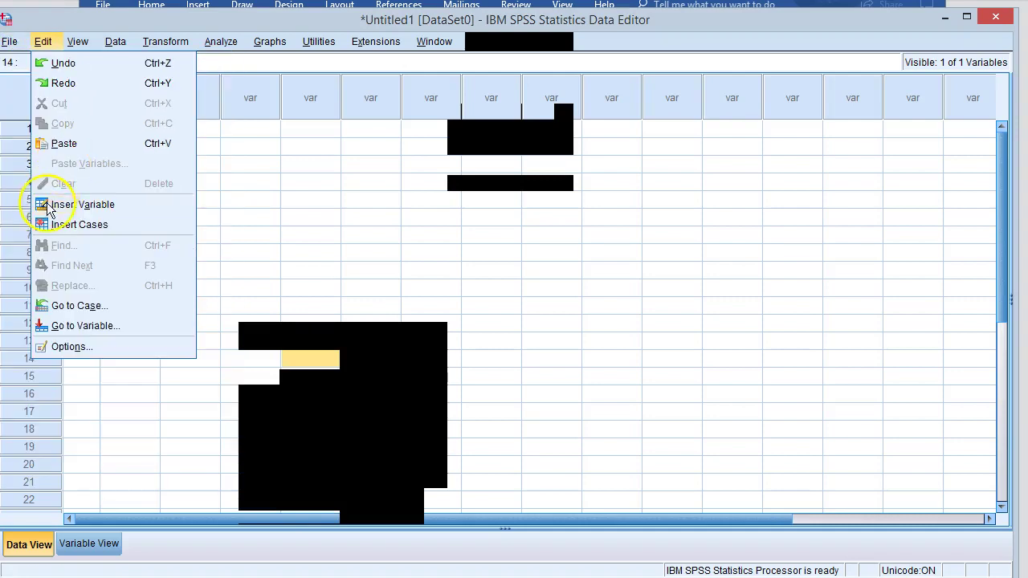
pyautogui.click(326, 222)
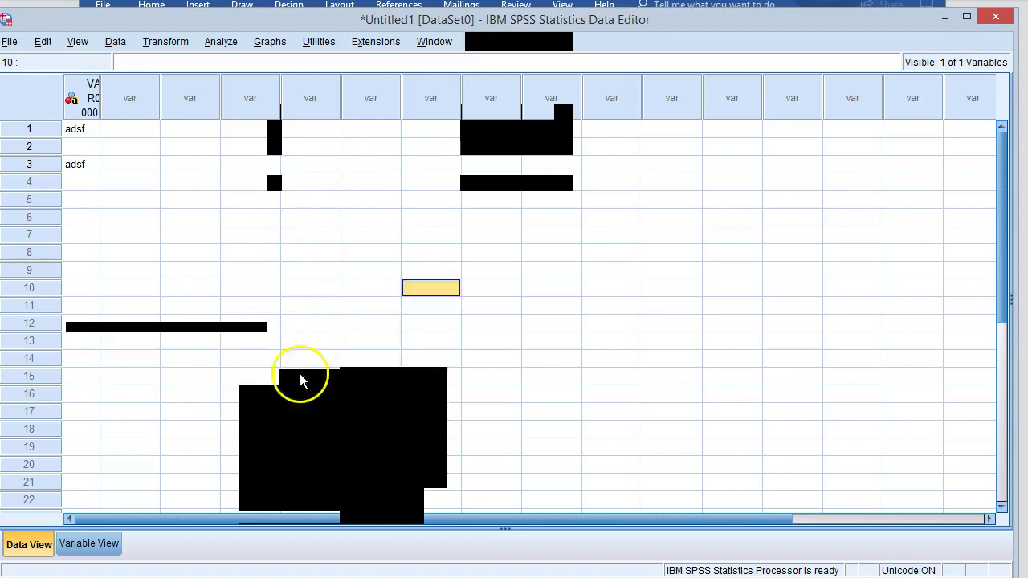
pyautogui.moveTo(306, 392); pyautogui.dragTo(250, 411)
pyautogui.click(946, 17)
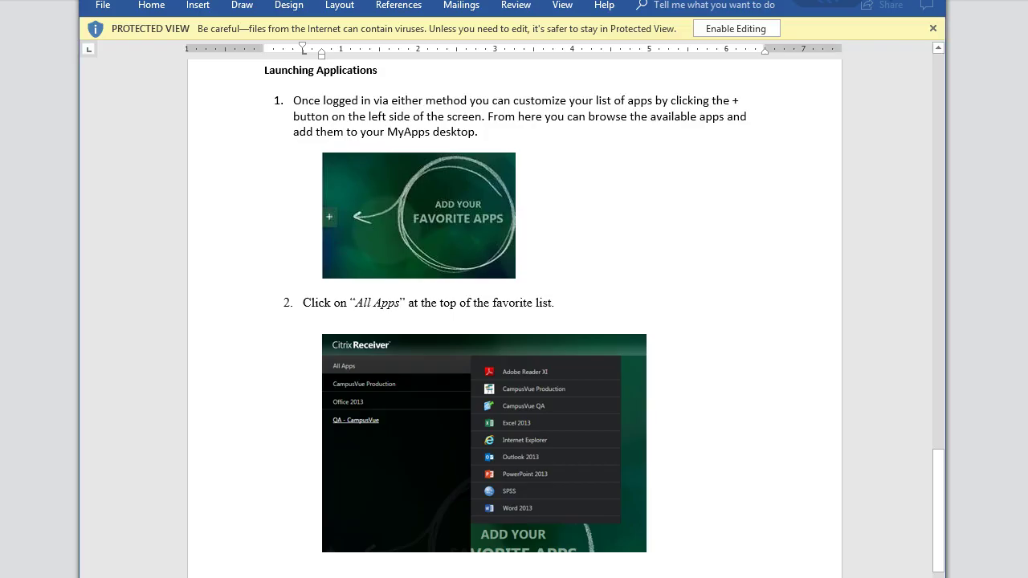
pyautogui.hotkey('alt', 'Tab')
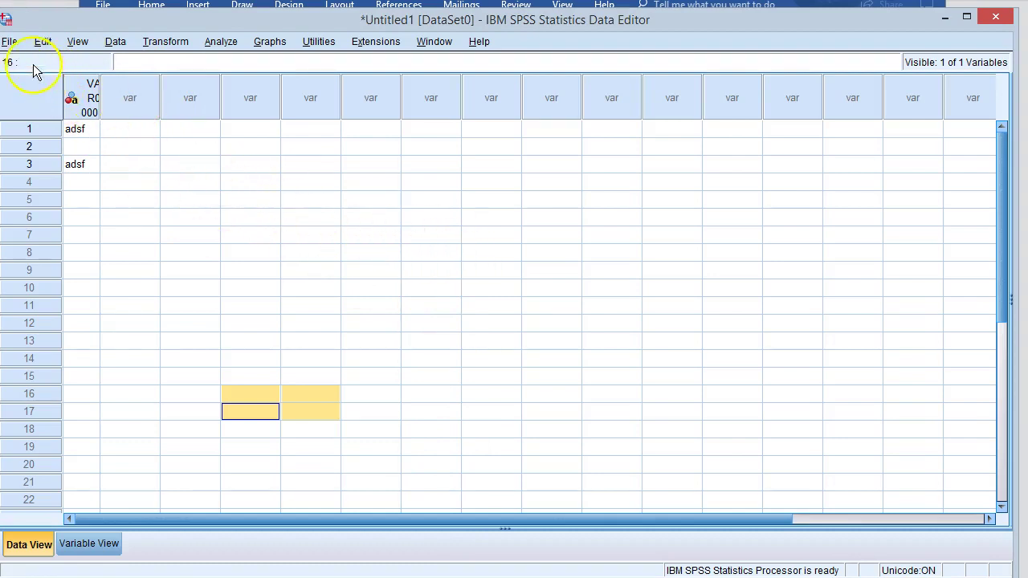
# - Examine the Open Data dialog for locating SPSS data files and leave it without opening any file
pyautogui.click(10, 42)
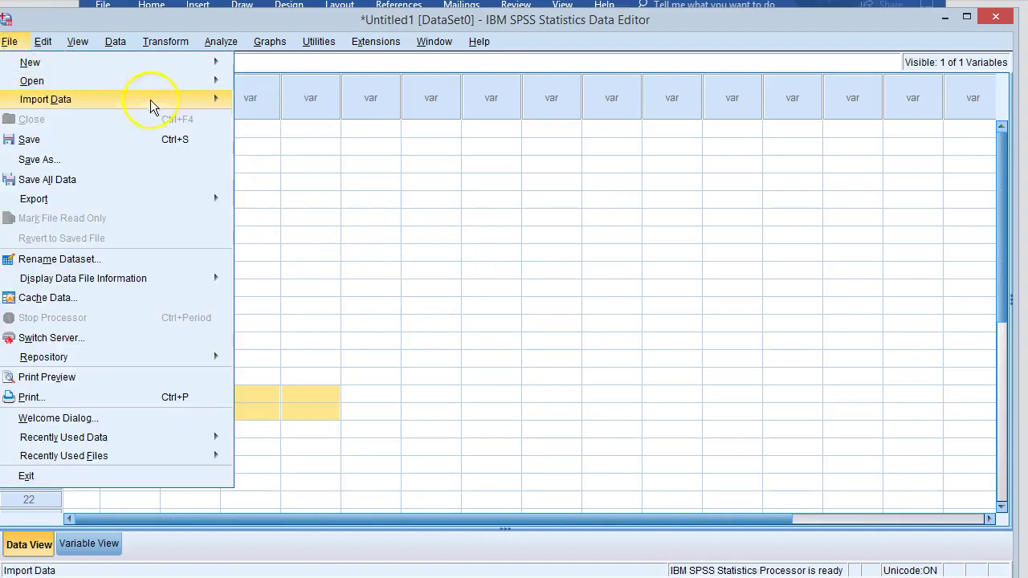
pyautogui.click(257, 84)
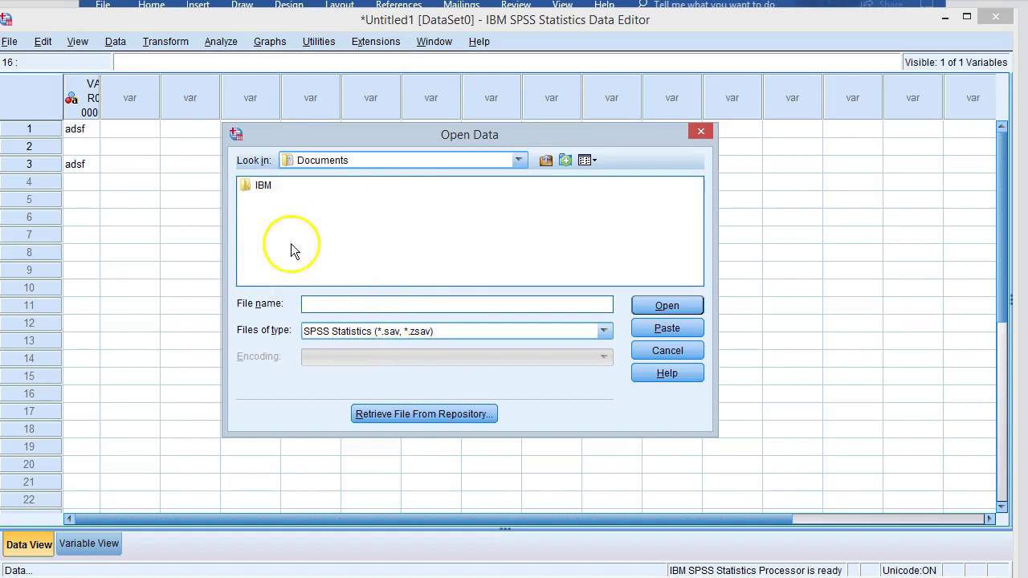
pyautogui.click(679, 351)
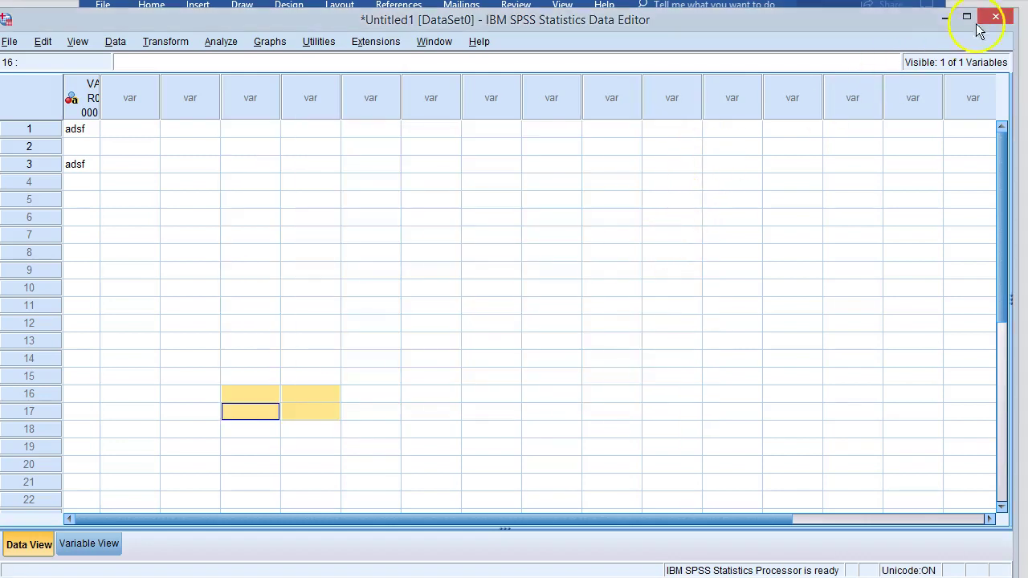